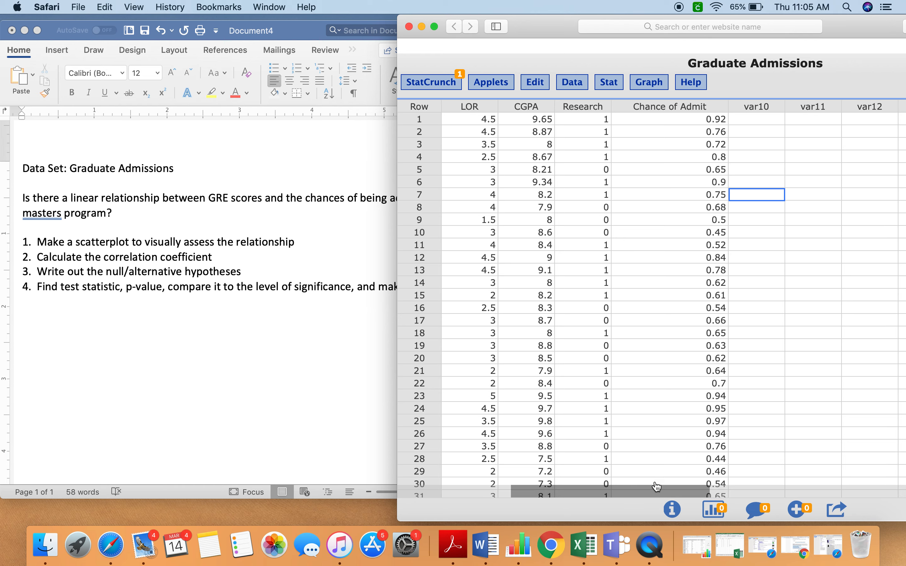
- Review the Graduate Admissions columns and the research question in Word, and start a simple linear regression in StatCrunch
drag(645, 494, 526, 495)
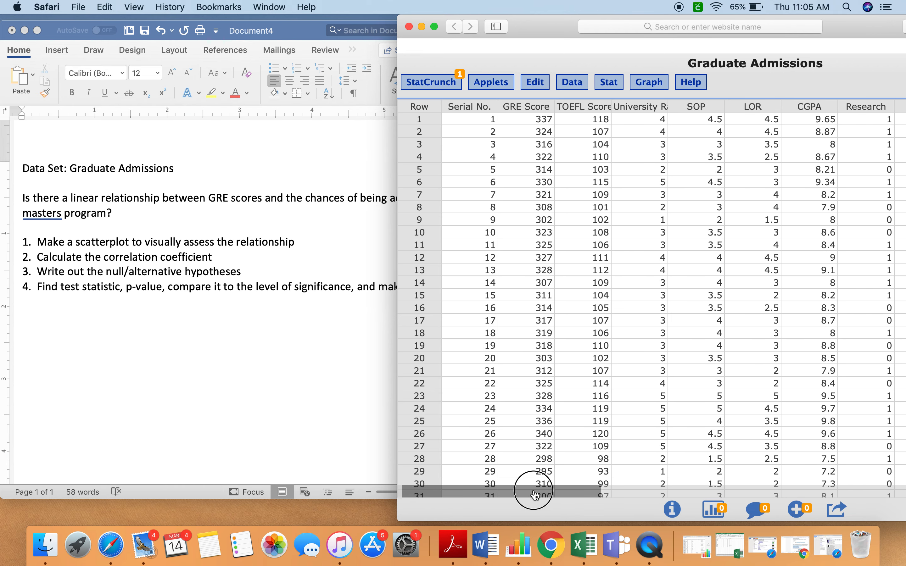
click(310, 356)
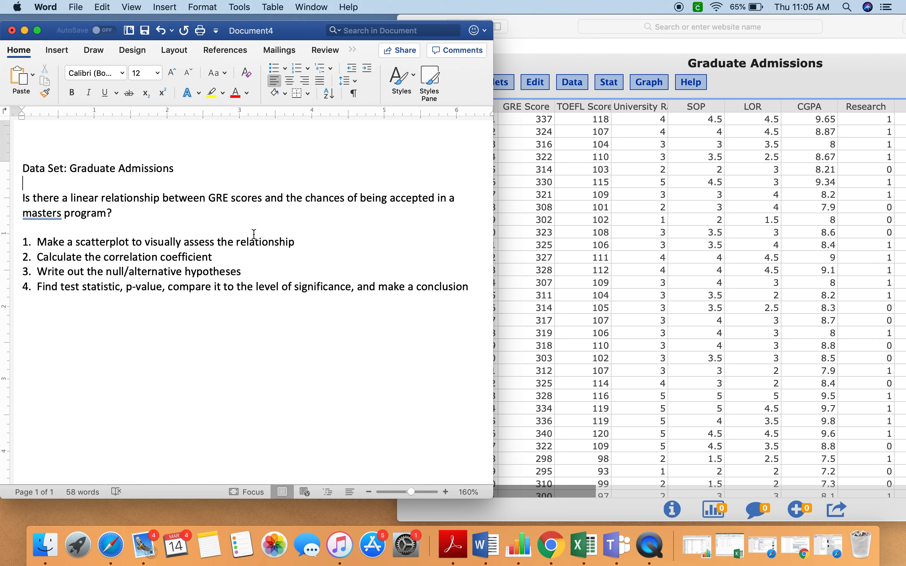
scroll(254, 234, left, 1)
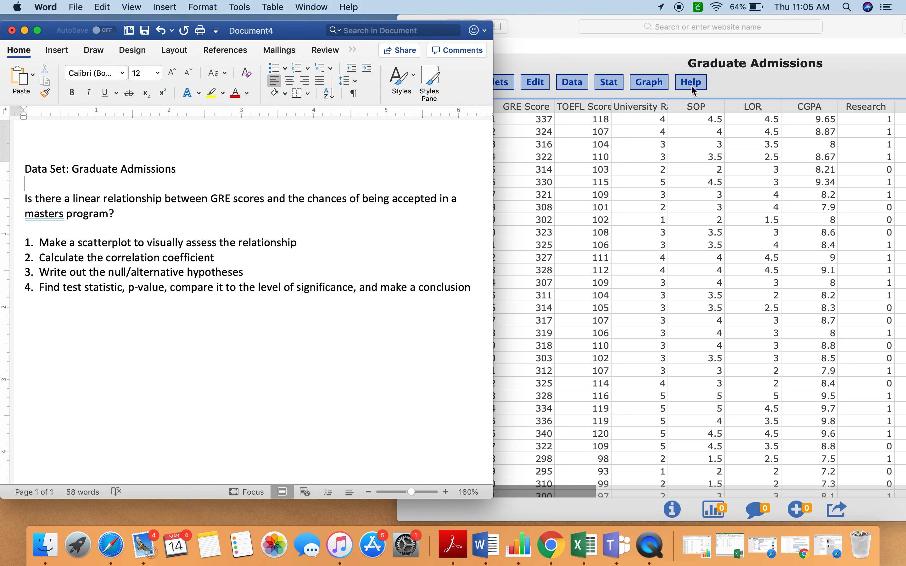
click(789, 86)
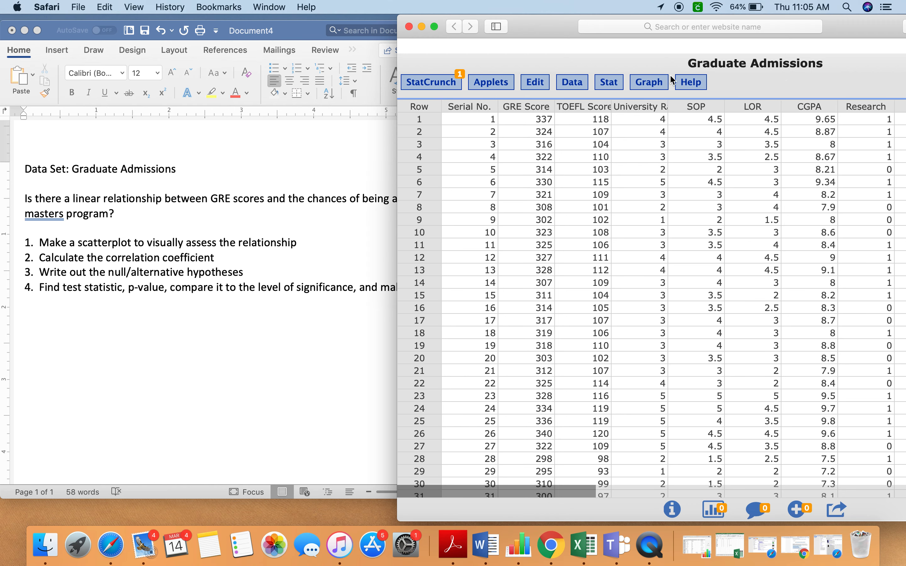
click(613, 86)
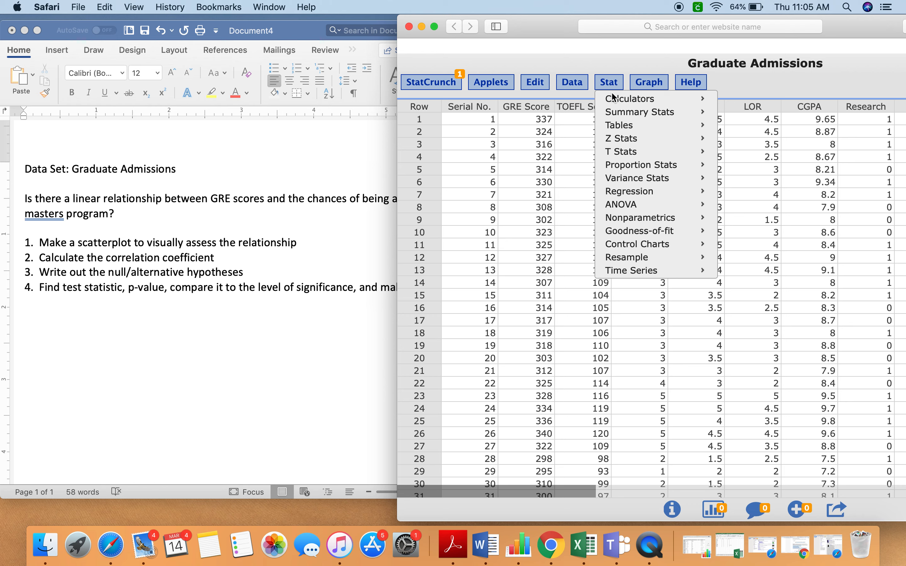
mouse_move(659, 191)
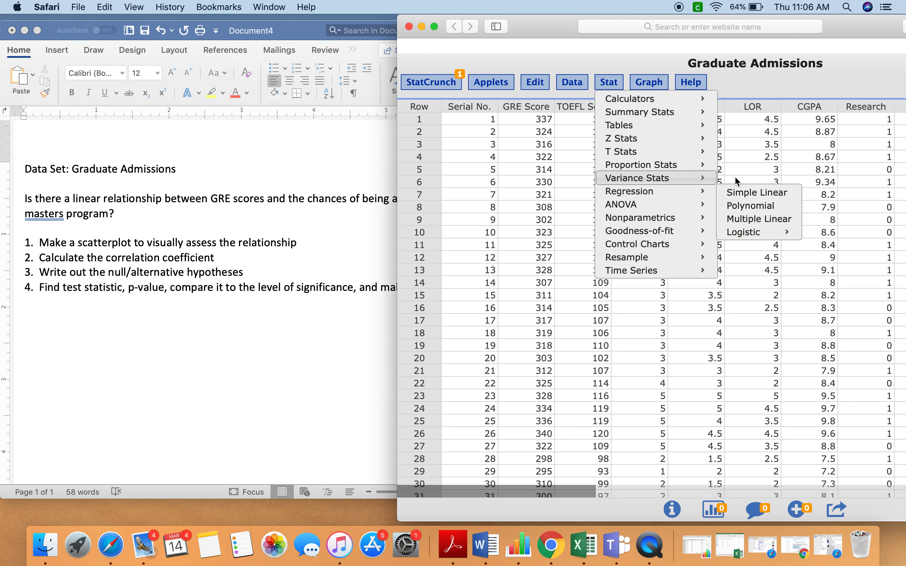
click(779, 194)
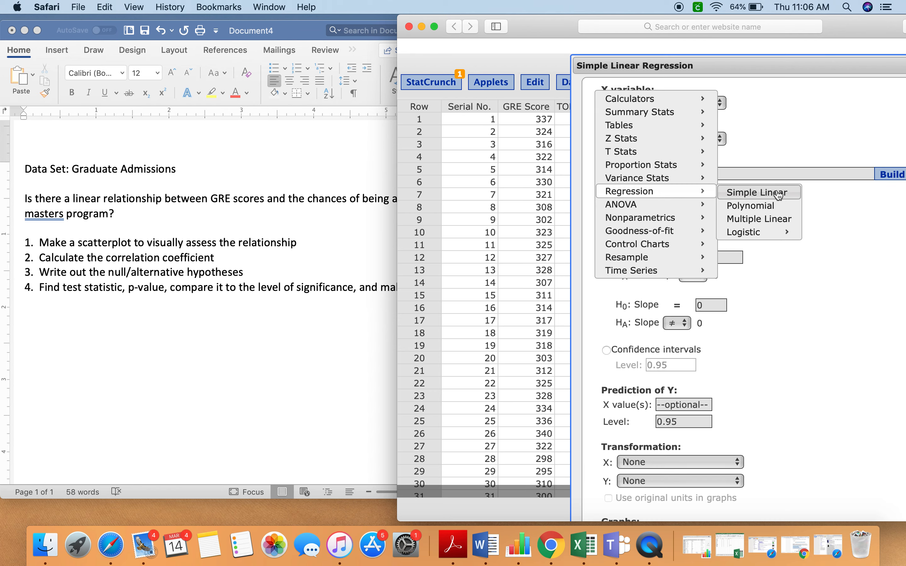
- Set GRE Score as the X variable and Chance of Admit as the Y variable of the regression
click(709, 103)
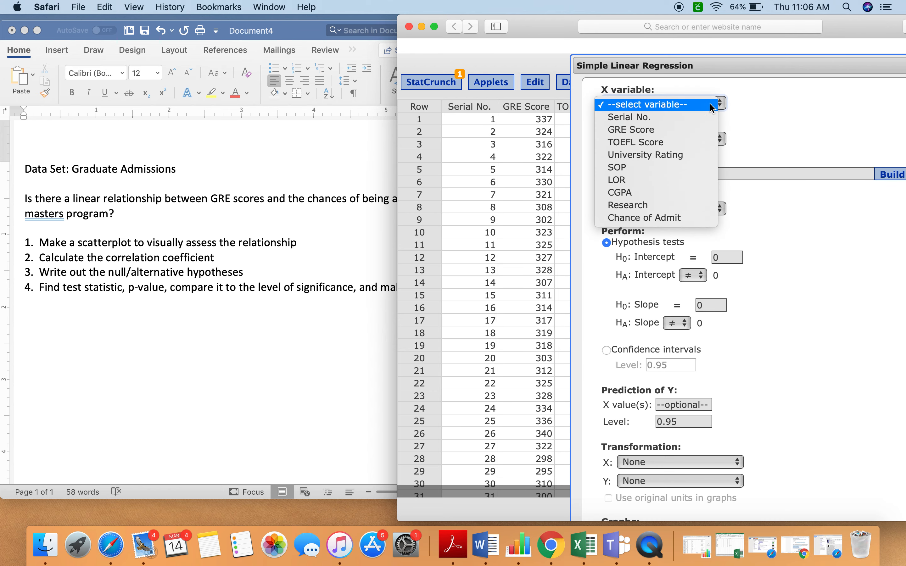
click(683, 130)
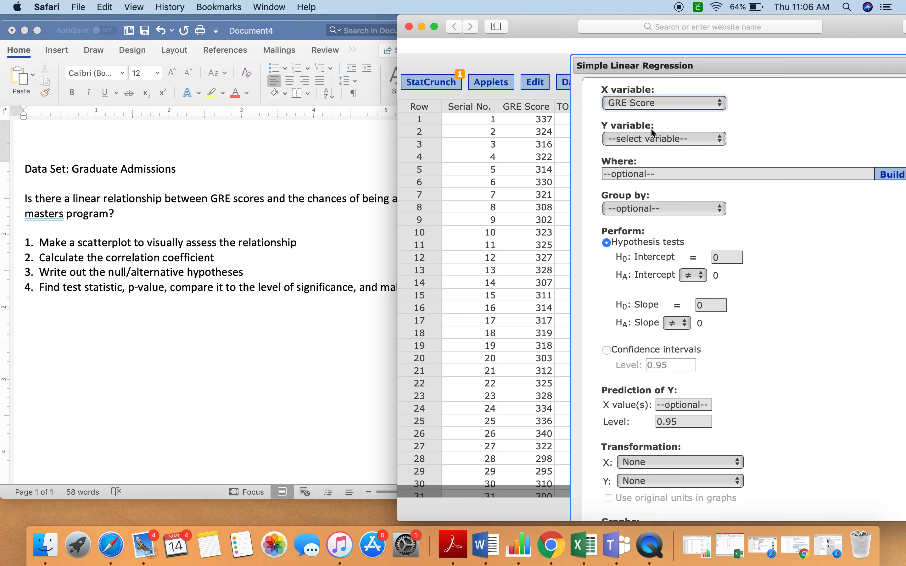
click(650, 139)
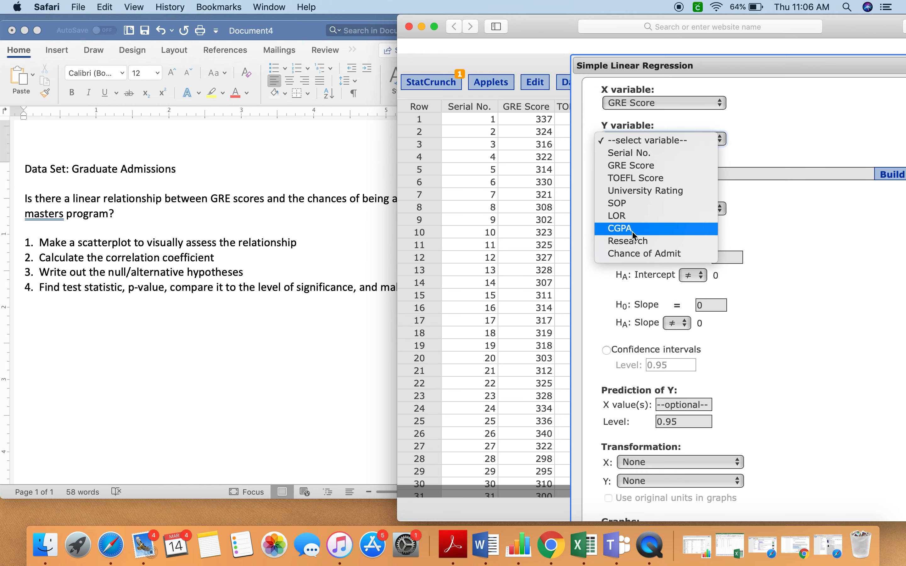
click(636, 255)
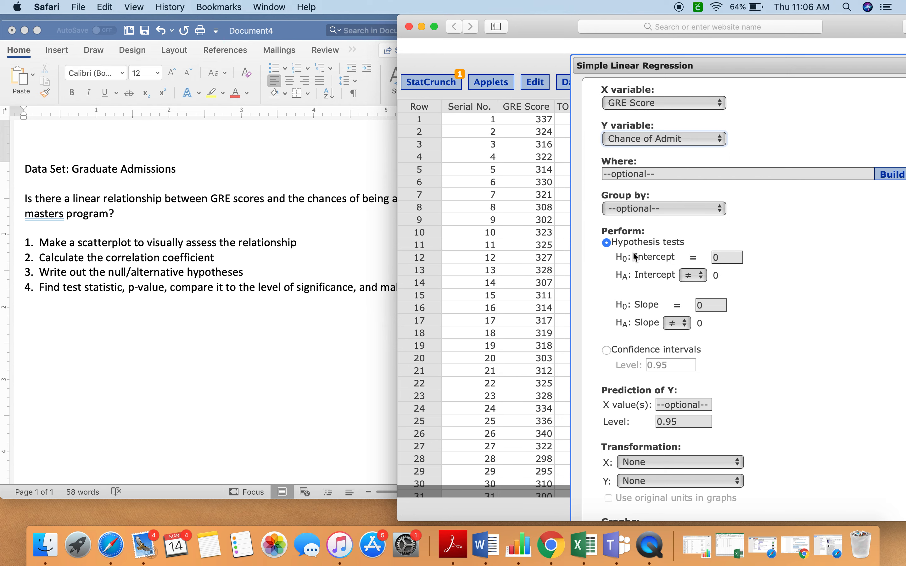
- Enlarge the browser window to reach the whole regression dialog and compute the regression with the fitted line plot
drag(771, 57, 708, 59)
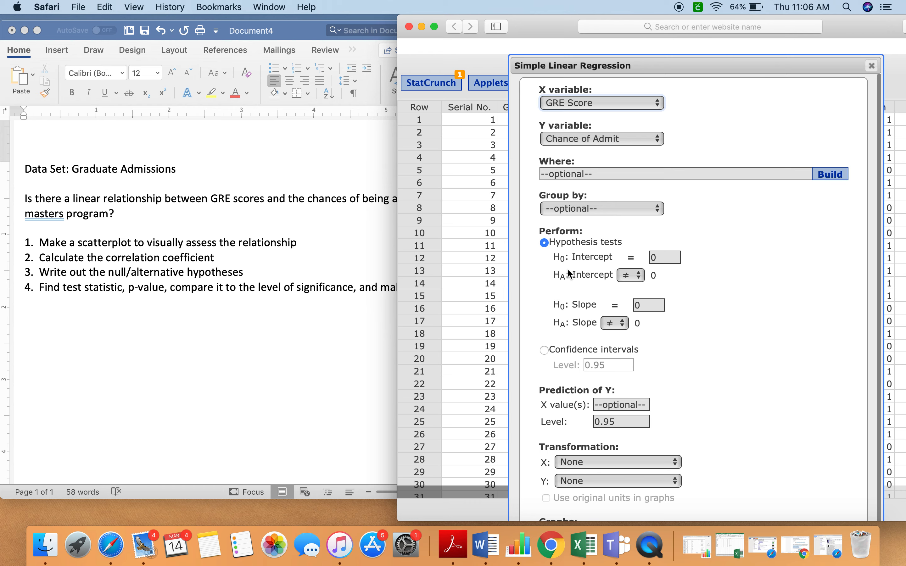
scroll(558, 377, down, 5)
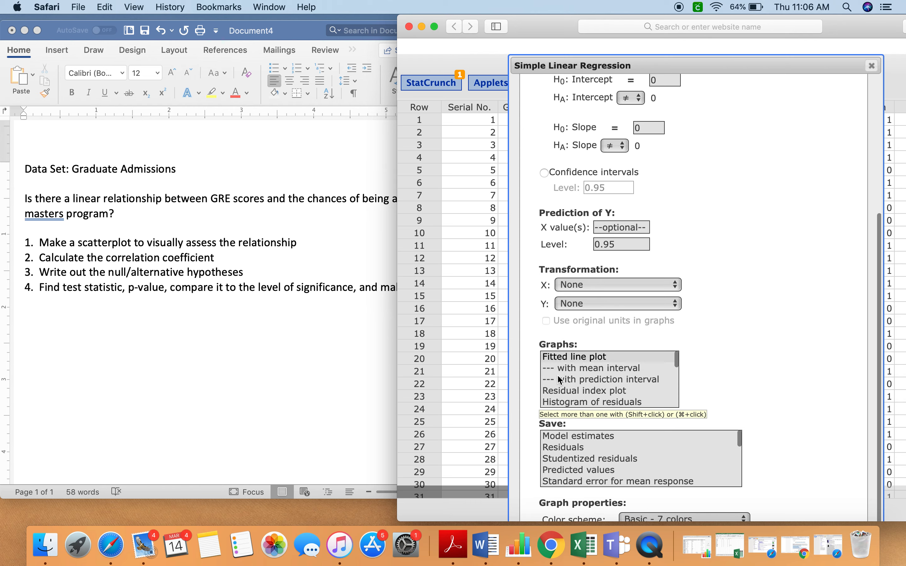
scroll(677, 192, up, 5)
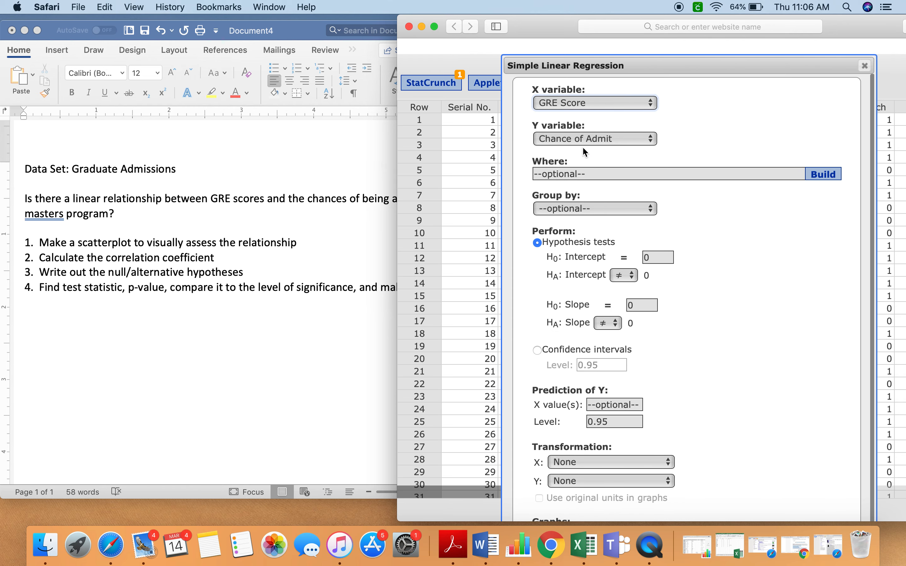
scroll(766, 247, down, 5)
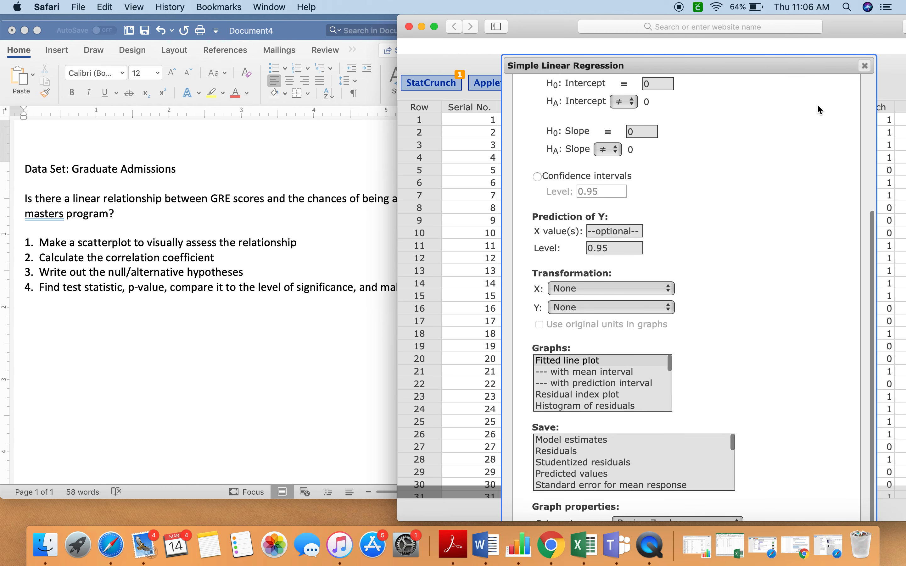
drag(851, 26, 821, 15)
scroll(881, 380, down, 10)
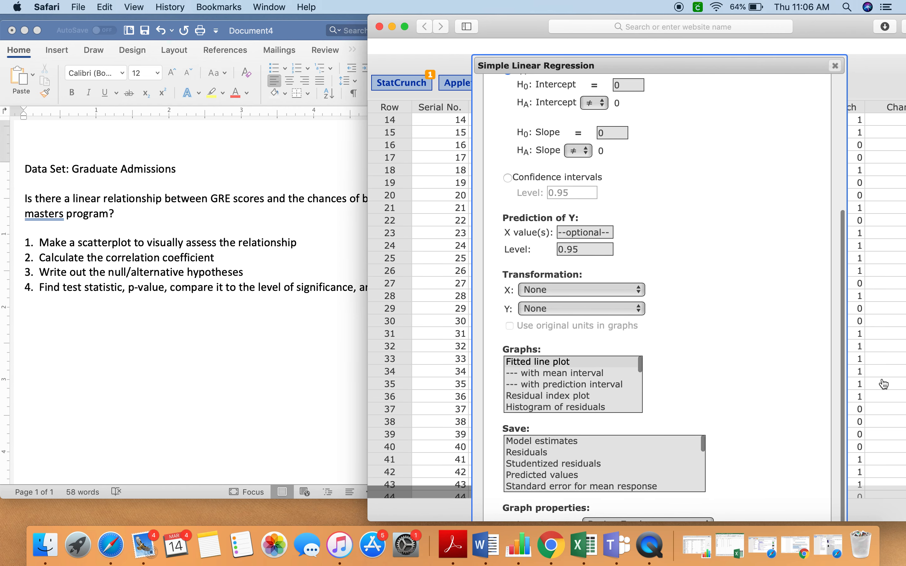
drag(836, 451, 835, 400)
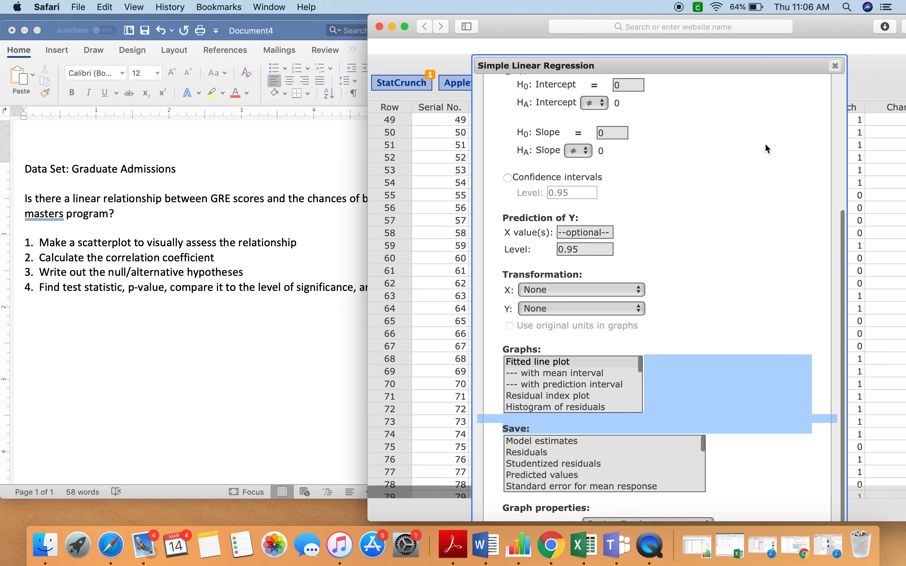
drag(747, 56, 751, 75)
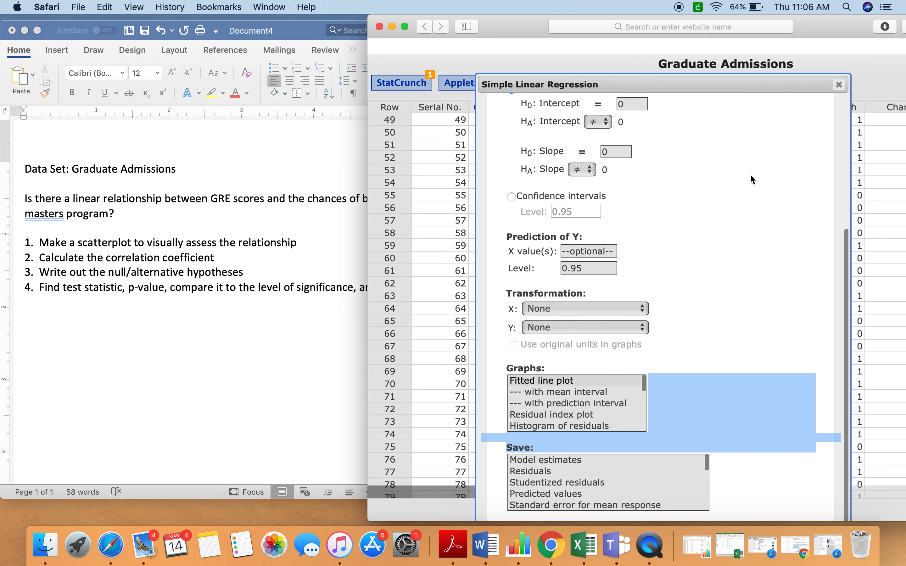
drag(756, 84, 763, 12)
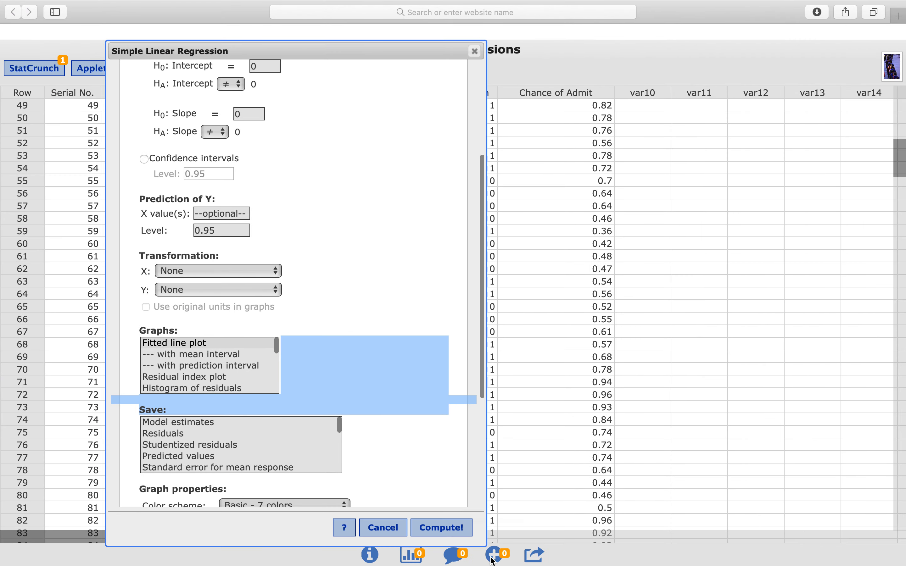
click(442, 527)
- Place the regression results window beside the Word document and show the fitted line plot of Chance of Admit against GRE Score
mouse_move(52, 4)
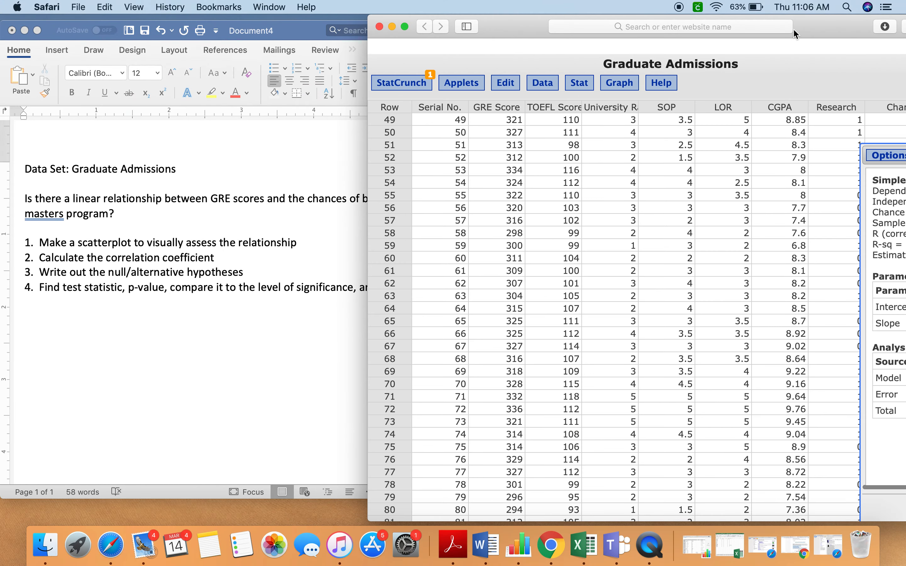
drag(819, 23, 661, 22)
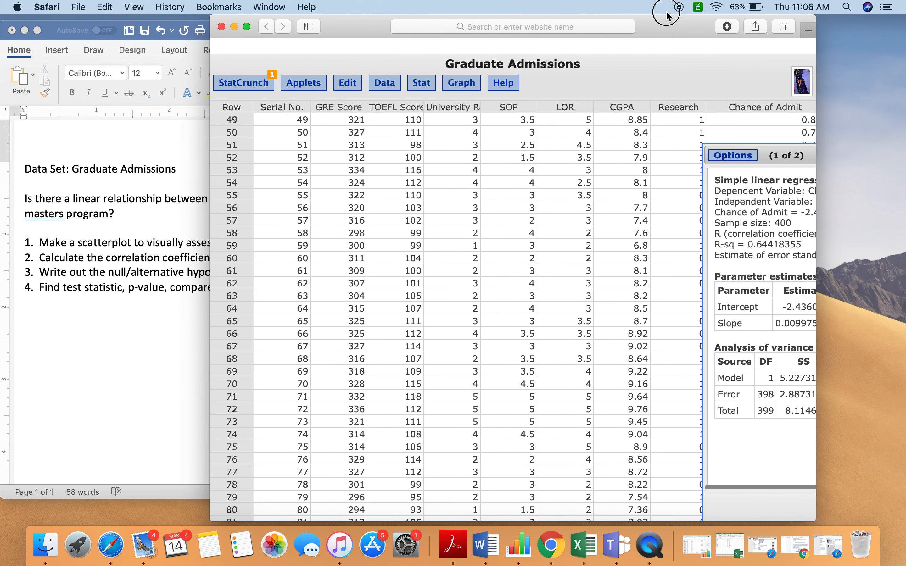
drag(764, 151, 363, 120)
drag(370, 35, 604, 32)
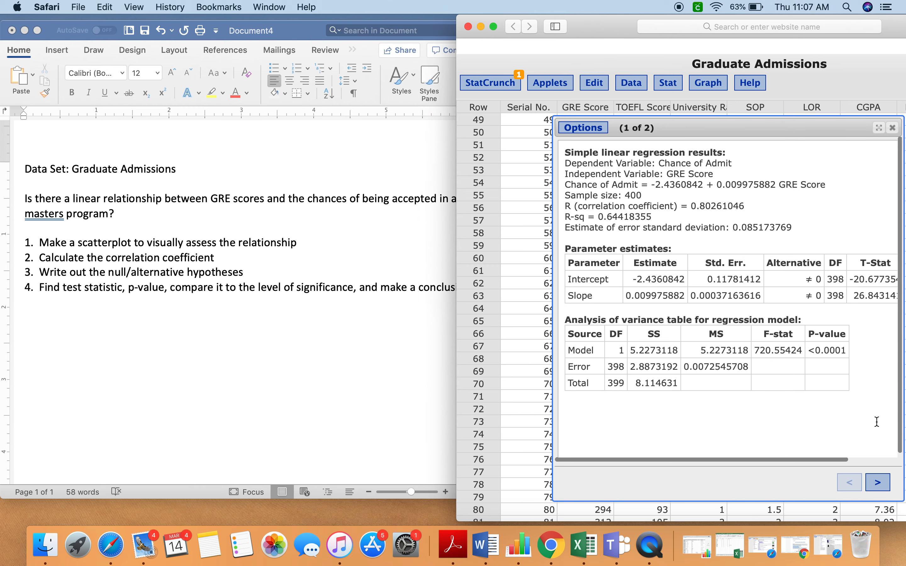
click(884, 487)
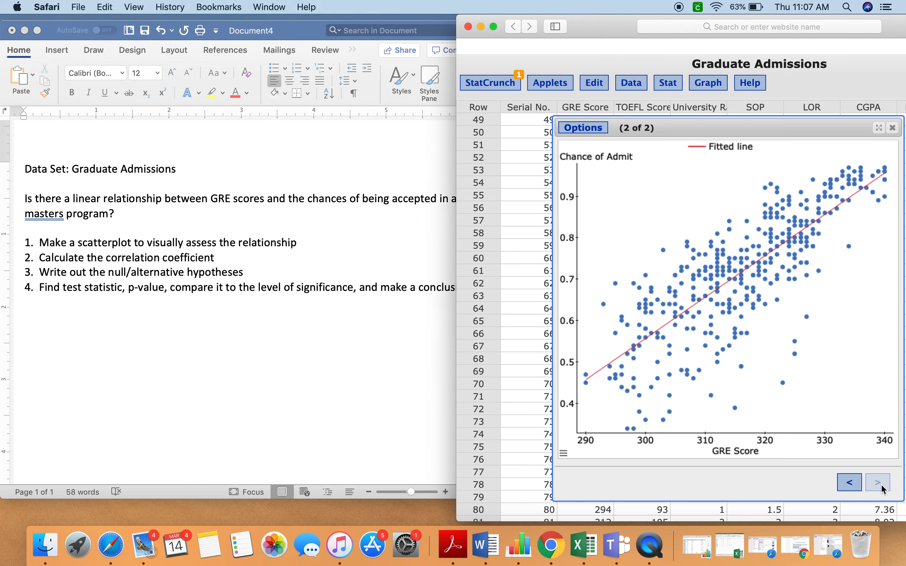
drag(793, 126, 766, 122)
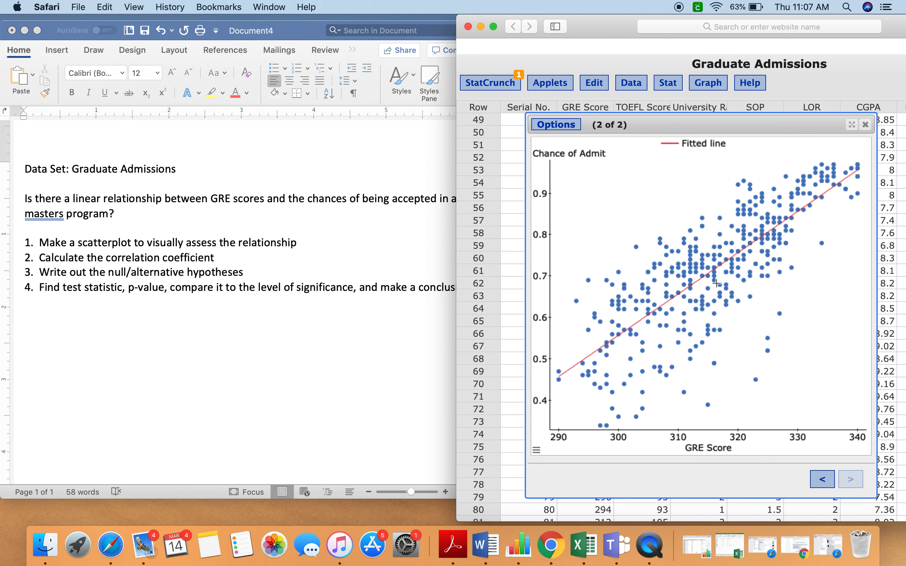
right_click(721, 329)
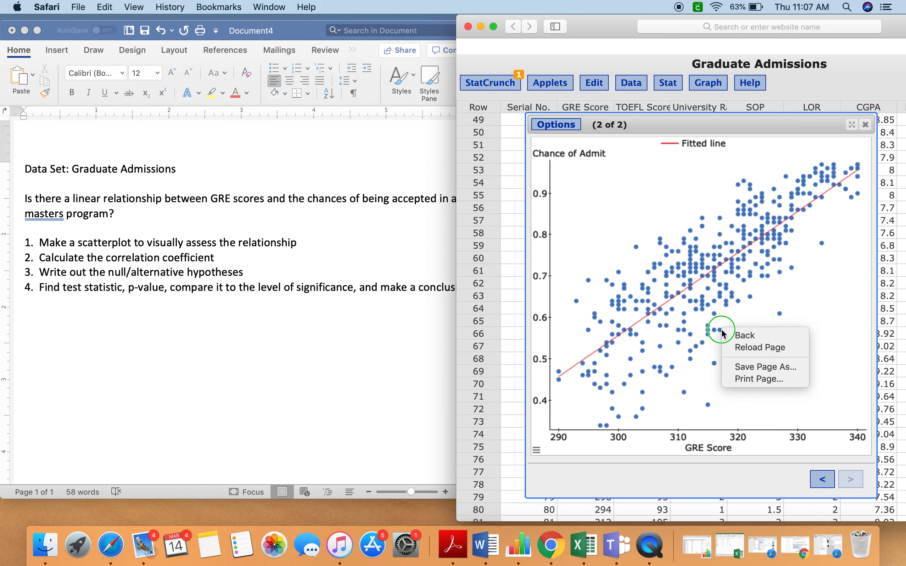
click(852, 441)
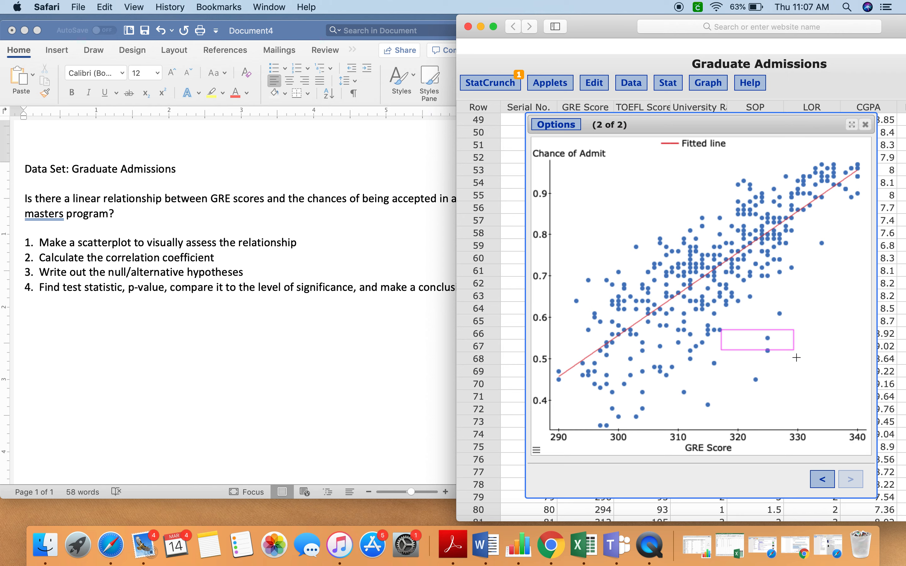
click(822, 417)
click(736, 361)
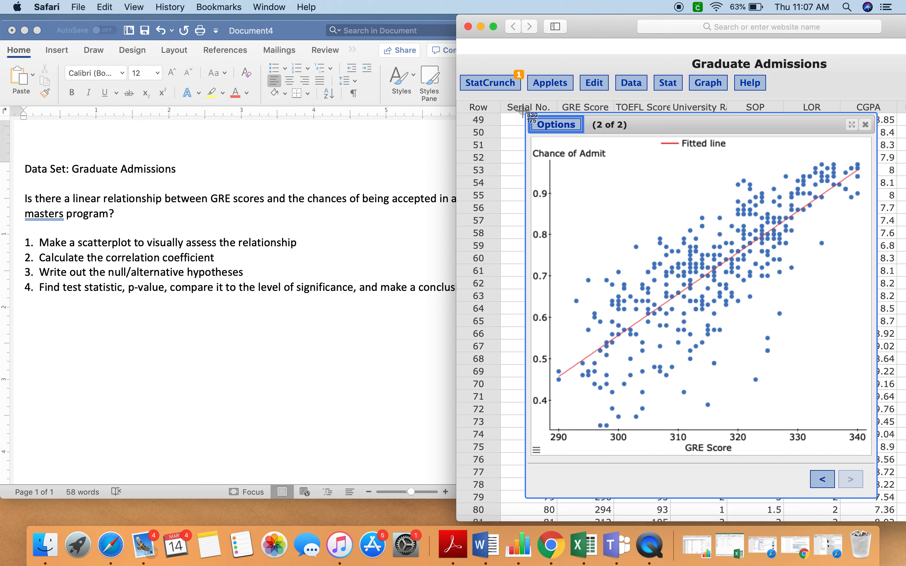
- Capture a screenshot of the fitted line plot window and insert it into the Word document below the task list
drag(522, 111, 881, 507)
drag(884, 36, 624, 39)
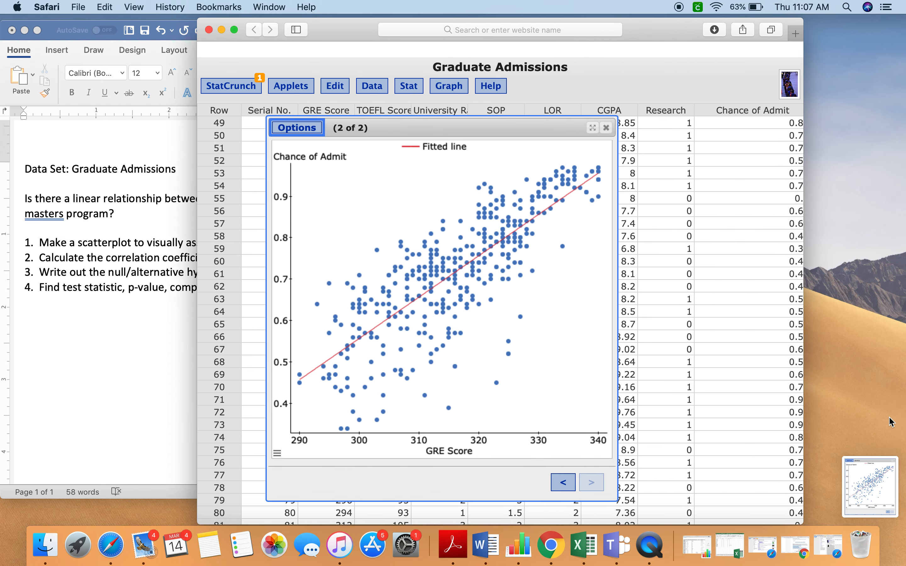
drag(872, 483, 162, 289)
drag(362, 33, 610, 28)
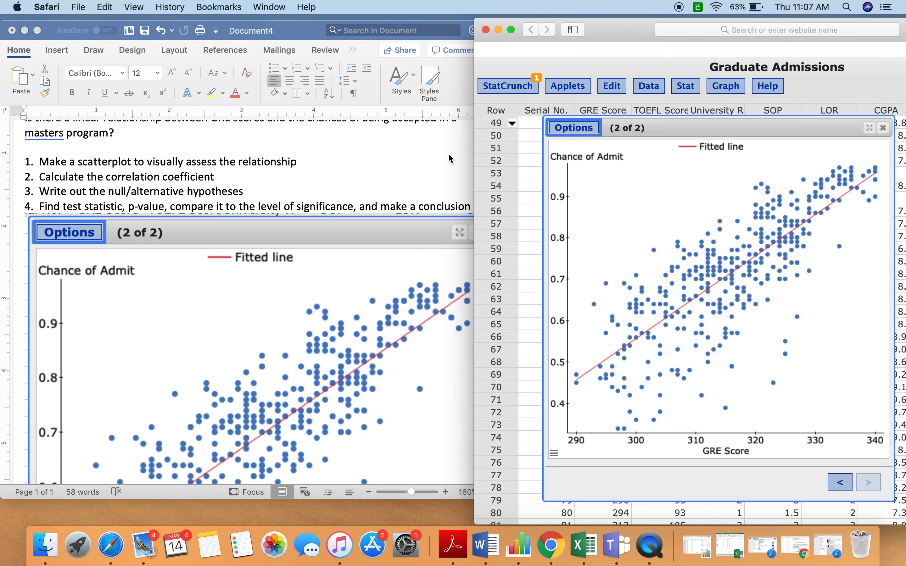
- Shrink the inserted plot picture in the Word document proportionally to about 3.75 inches wide
click(378, 276)
scroll(376, 279, down, 10)
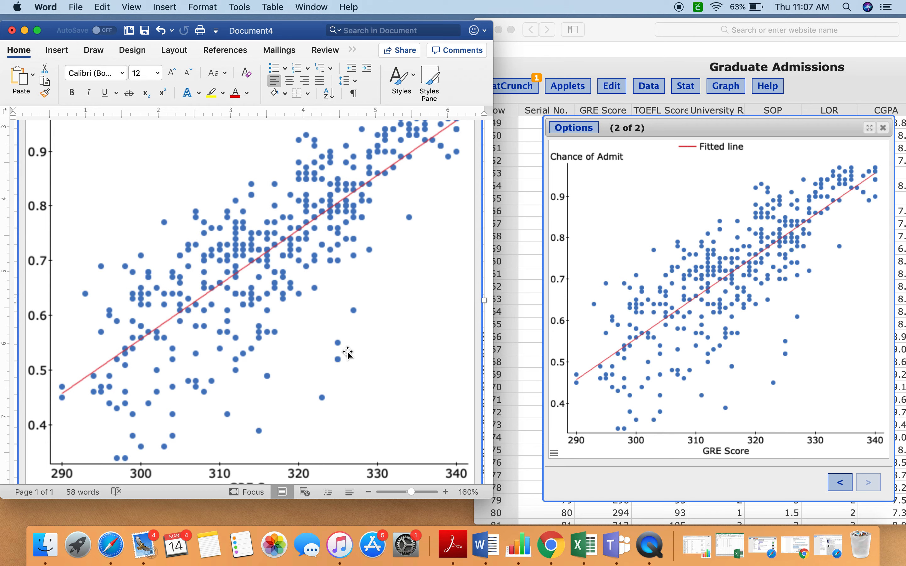
scroll(321, 373, down, 4)
scroll(326, 372, down, 2)
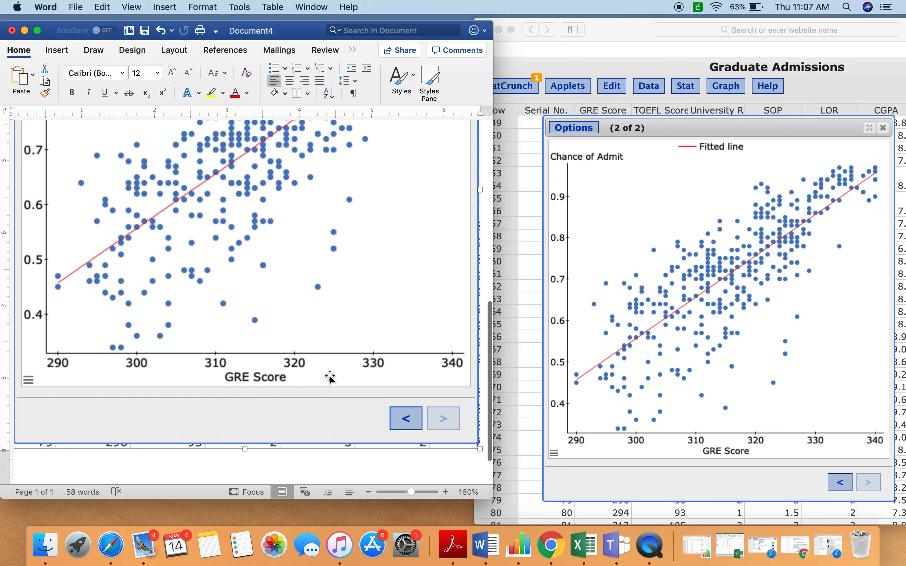
drag(480, 450, 201, 232)
scroll(201, 231, up, 3)
scroll(201, 232, up, 1)
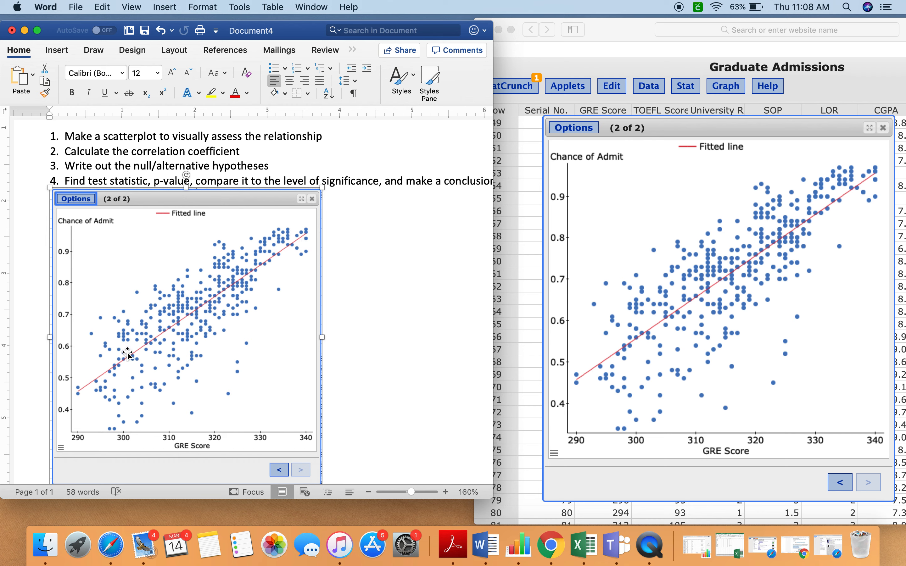
- Move the plot picture directly beneath the first list item, about making a scatterplot
drag(136, 151, 259, 150)
click(291, 152)
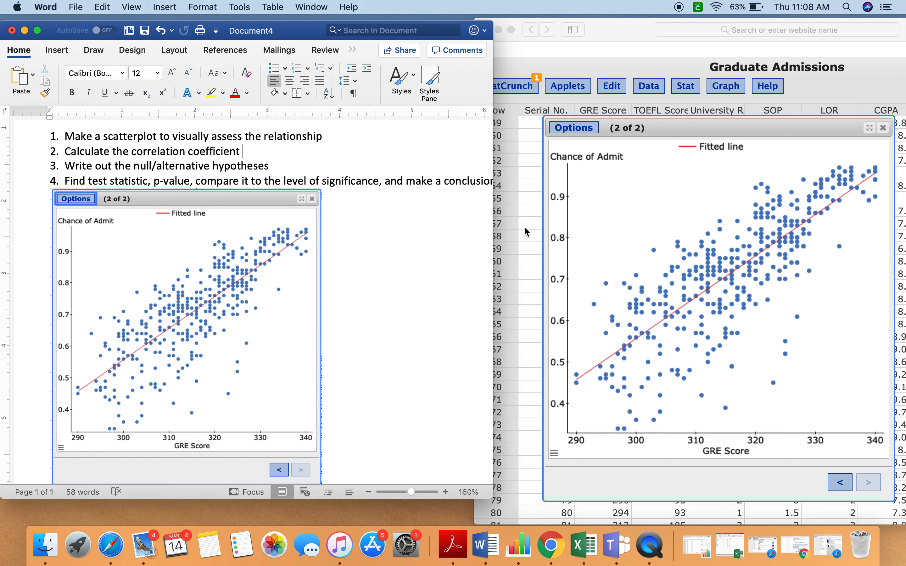
drag(273, 275, 447, 134)
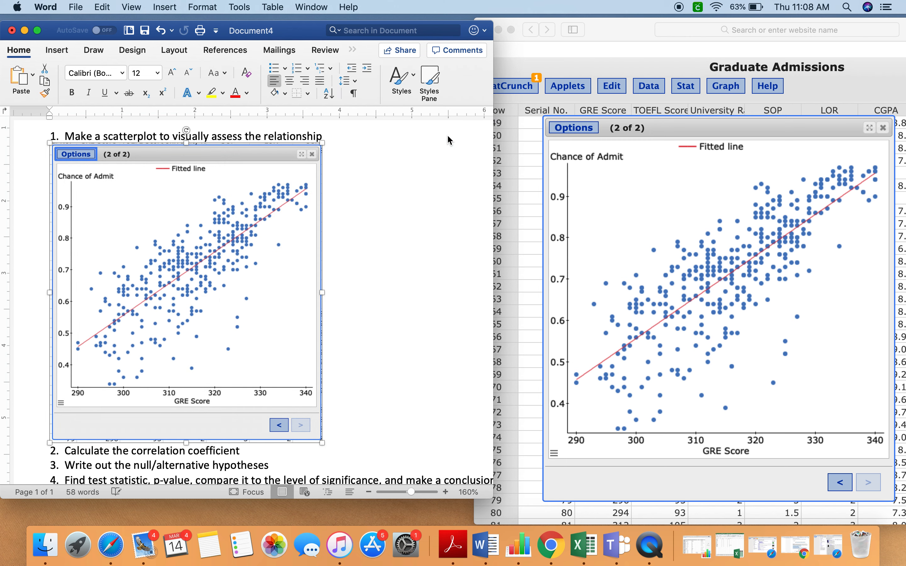
- Copy the correlation coefficient 0.80261046 from the first page of the regression results to the end of the second list item in Word
scroll(404, 296, down, 4)
click(263, 368)
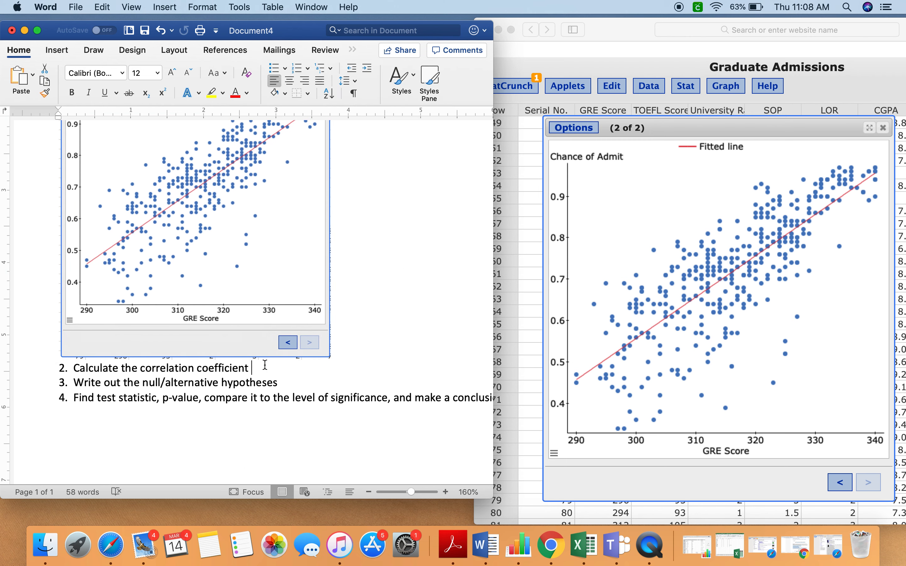
click(840, 486)
click(840, 486)
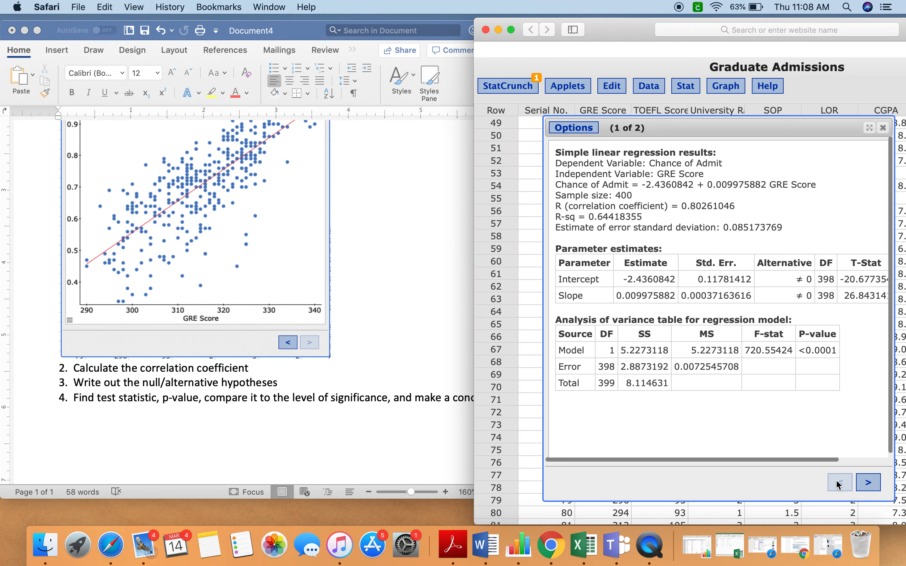
drag(555, 206, 683, 208)
key(super+c)
click(280, 368)
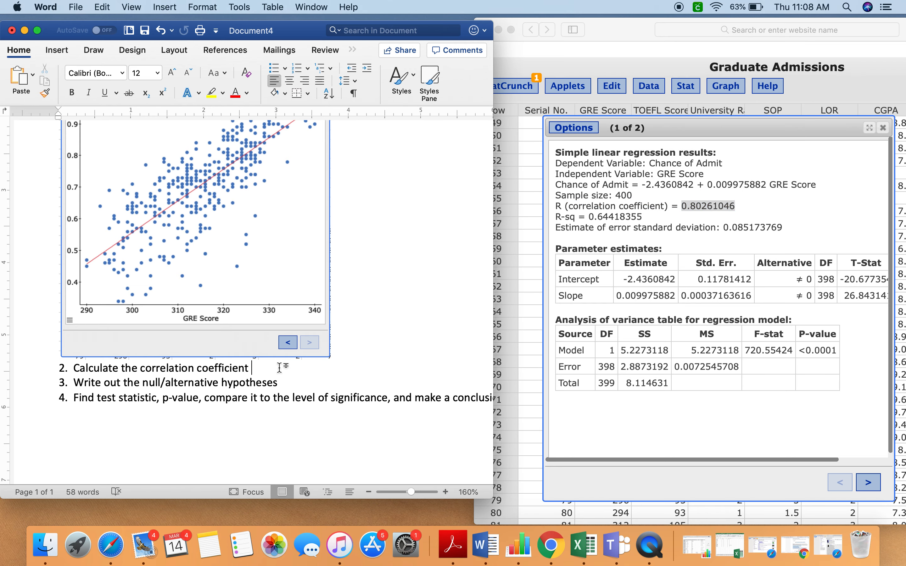
key(super+v)
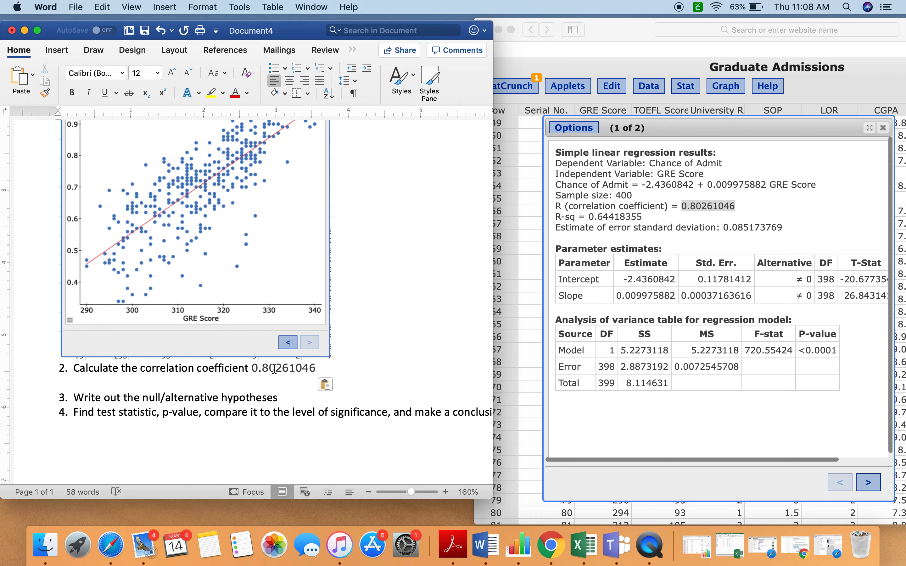
drag(261, 369, 284, 369)
click(283, 370)
scroll(352, 369, up, 1)
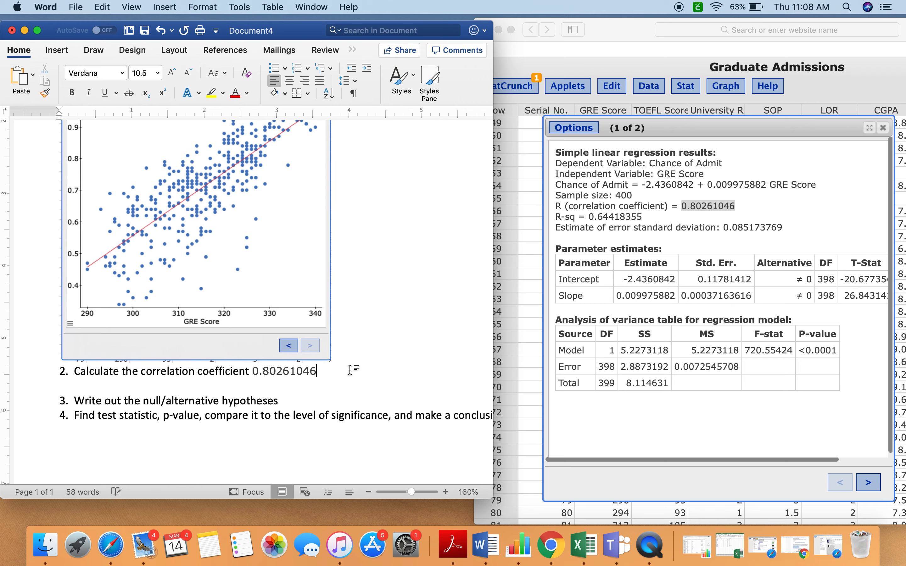
scroll(352, 369, down, 1)
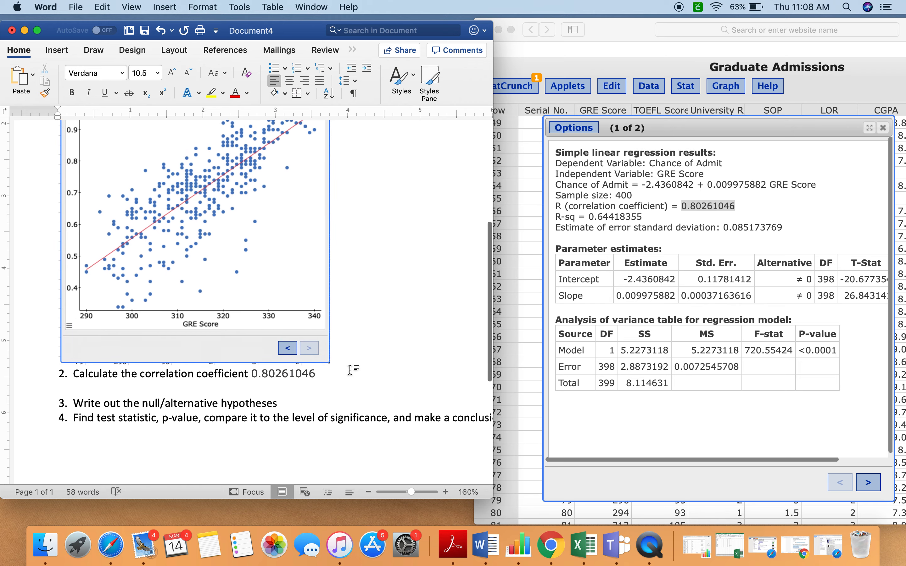
- Examine the R-squared value and the dependent and independent variables in the simple linear regression results
click(698, 206)
click(750, 209)
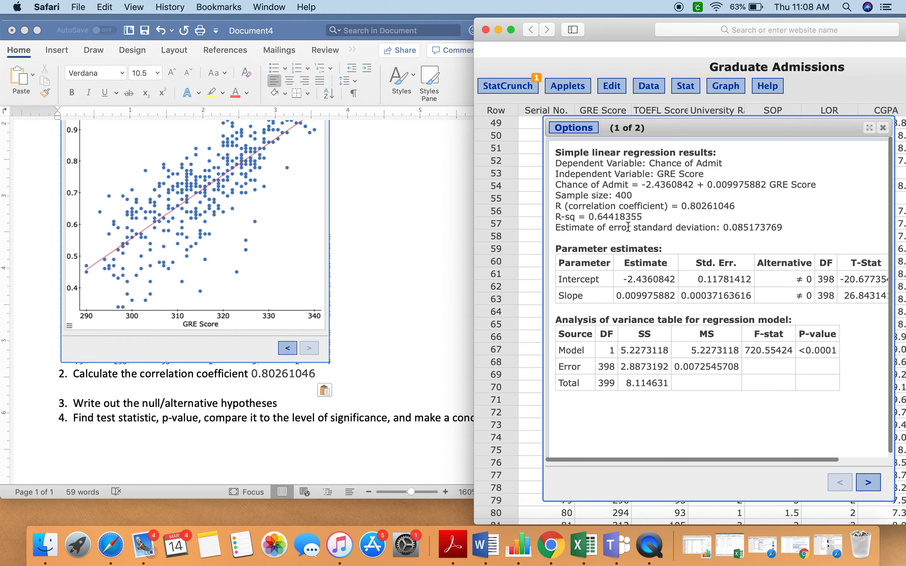
drag(641, 217, 590, 213)
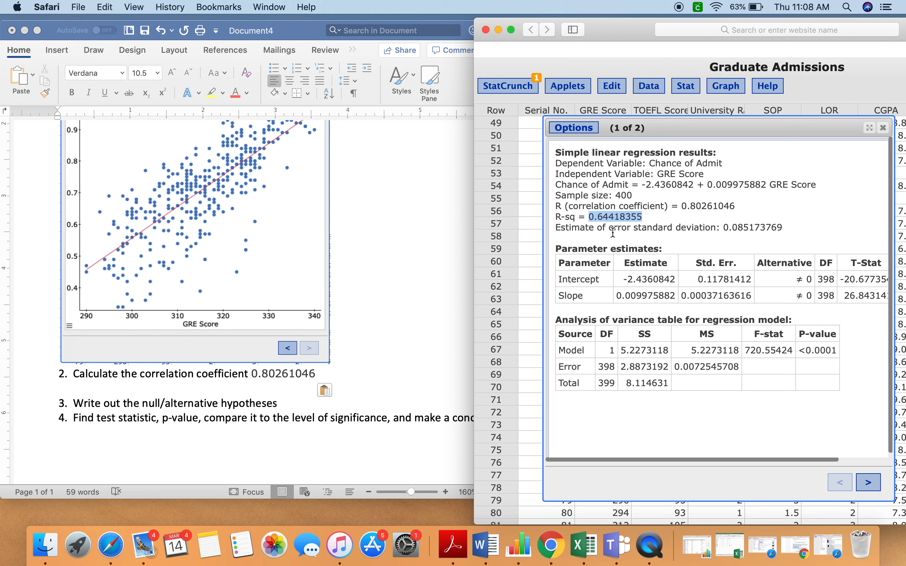
click(591, 216)
drag(591, 216, 621, 216)
click(620, 216)
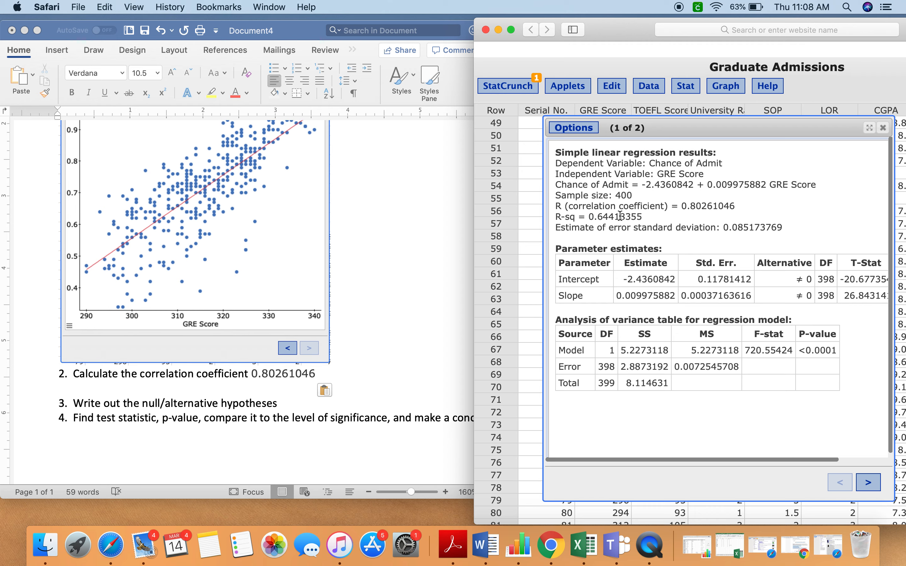
mouse_move(654, 161)
mouse_down()
mouse_move(721, 162)
mouse_move(660, 173)
mouse_up()
click(720, 166)
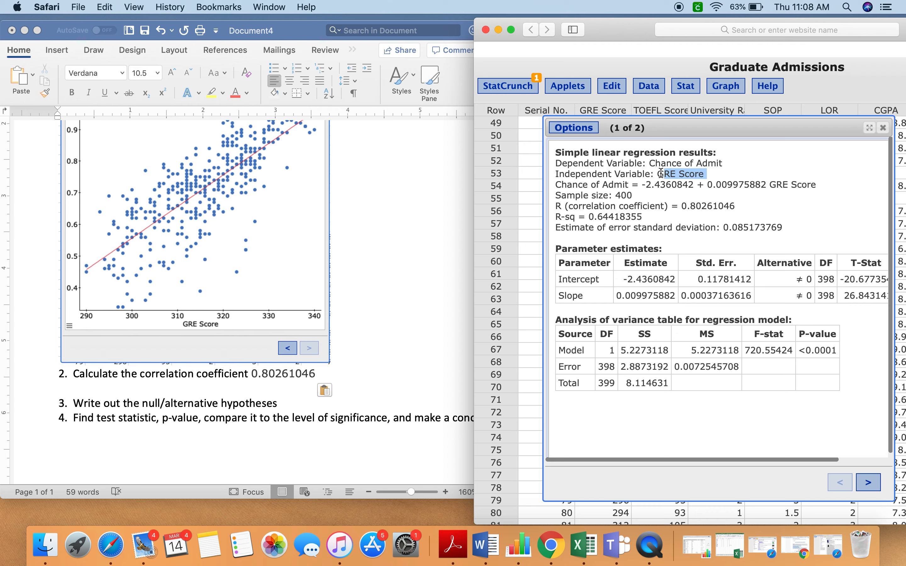
click(659, 173)
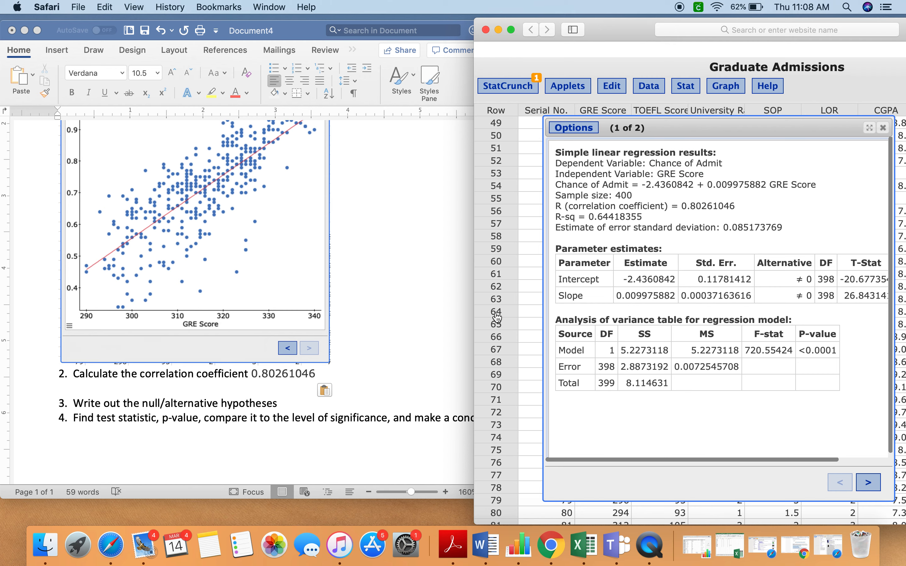
- Add blank lines below the third list item, about the null/alternative hypotheses, in the Word document
scroll(380, 349, down, 2)
scroll(380, 349, down, 2)
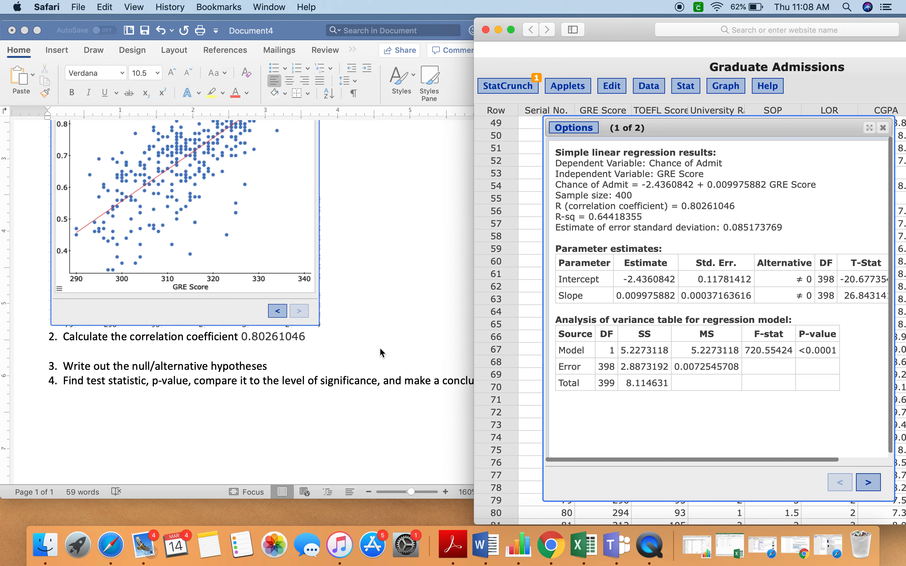
click(297, 359)
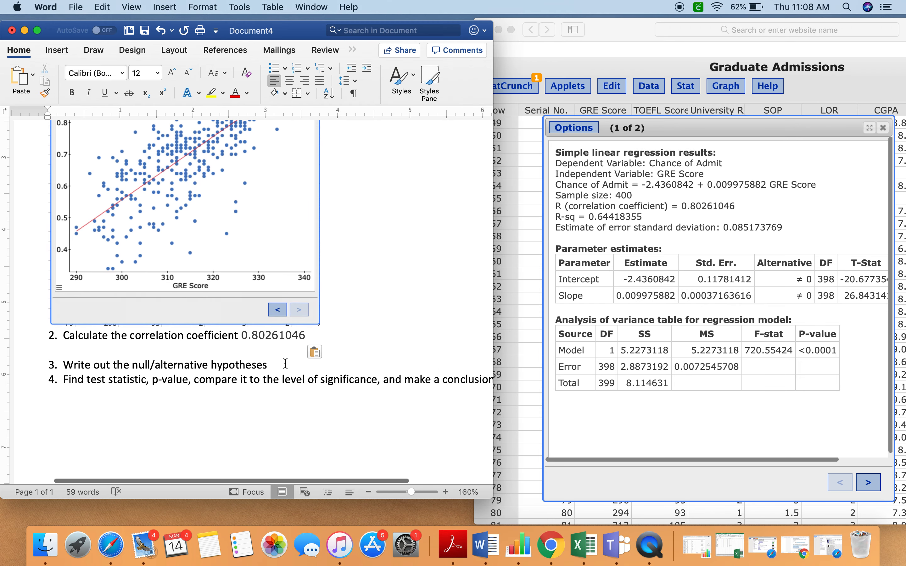
key(Return)
key(Return)
key(Return)
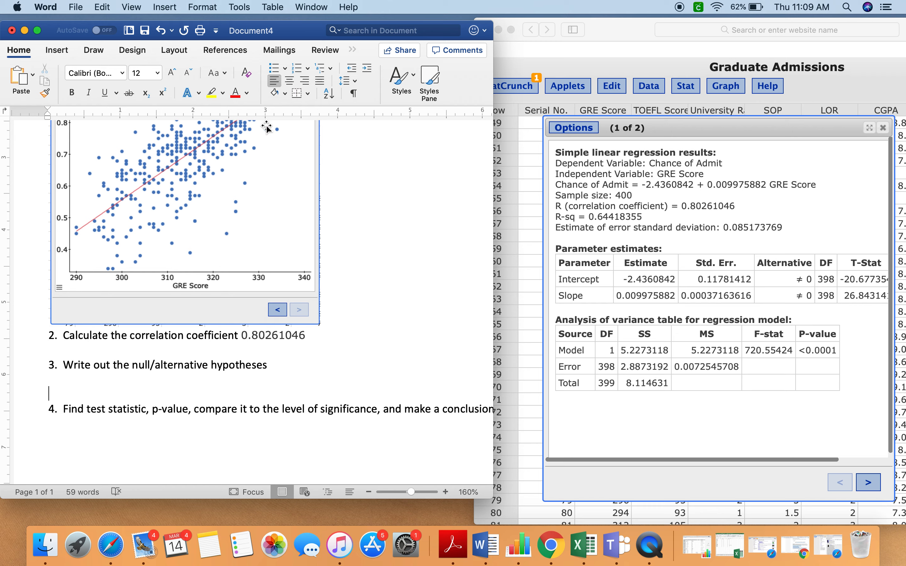
- Handwrite the hypotheses H0: ρ = 0 and H1: ρ ≠ 0 with the blue pen beneath the third list item
click(98, 52)
click(91, 84)
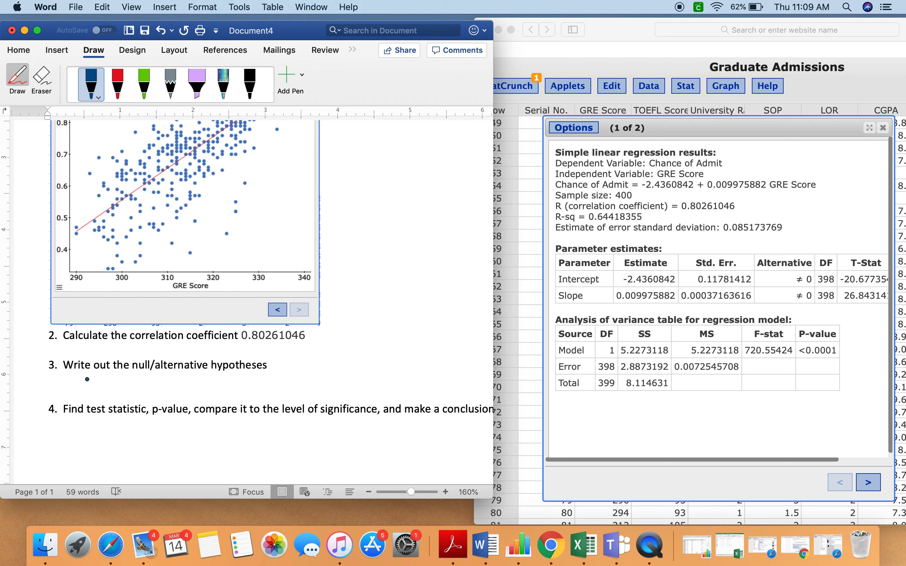
drag(87, 379, 96, 387)
drag(134, 385, 135, 388)
mouse_move(134, 391)
mouse_down()
mouse_move(186, 387)
mouse_move(177, 382)
mouse_up()
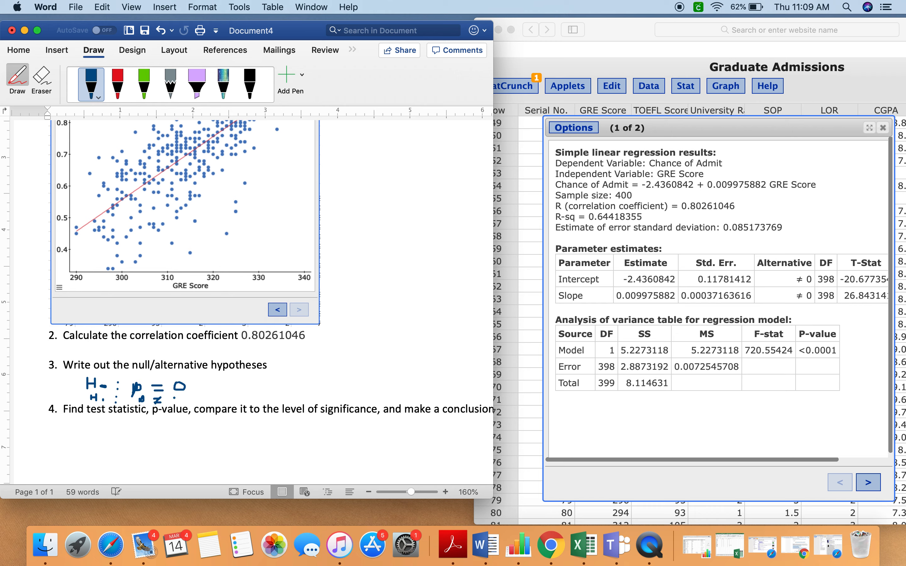
mouse_move(171, 399)
mouse_down()
mouse_move(181, 405)
mouse_move(172, 397)
mouse_up()
- Copy the slope's p-value from the parameter estimates to the line below the fourth list item, prefixed so it reads "p<0.0001"
scroll(733, 348, right, 3)
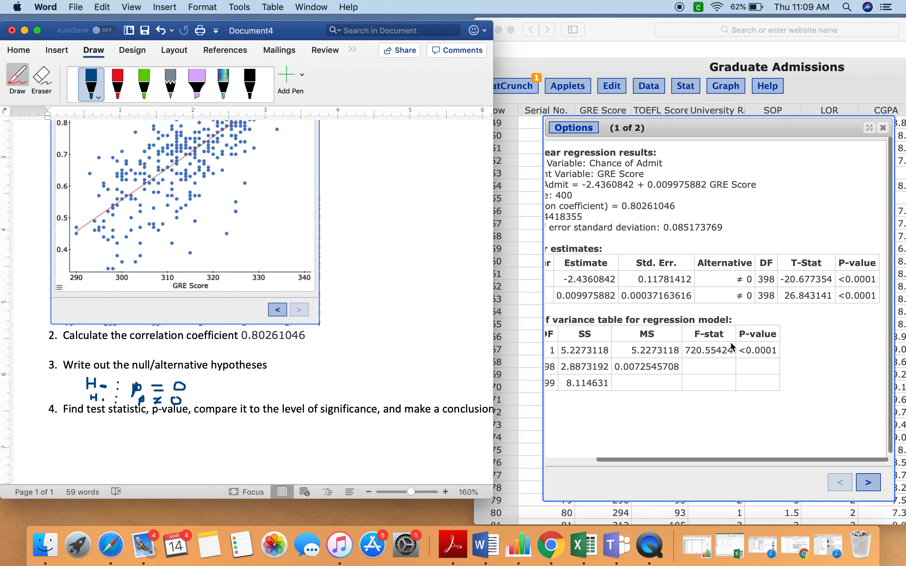
scroll(642, 291, left, 3)
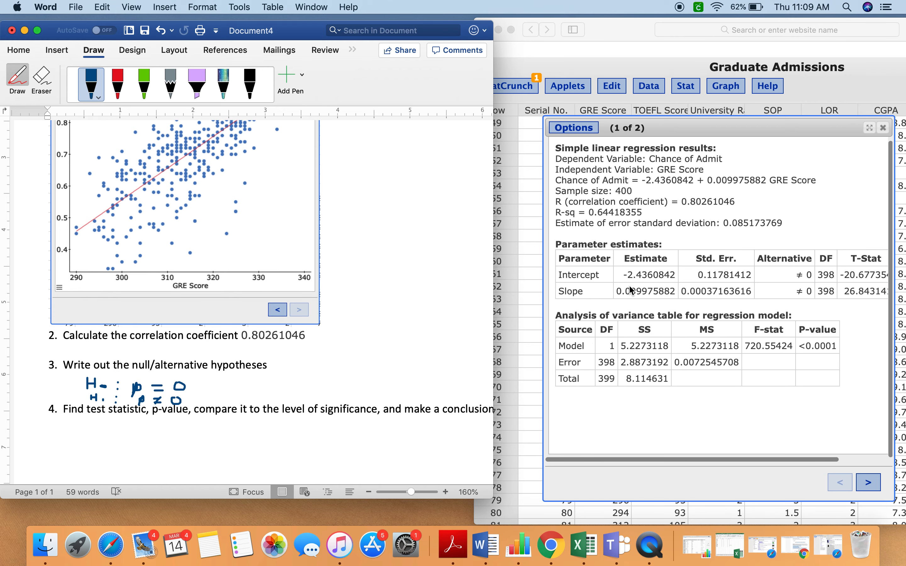
click(640, 292)
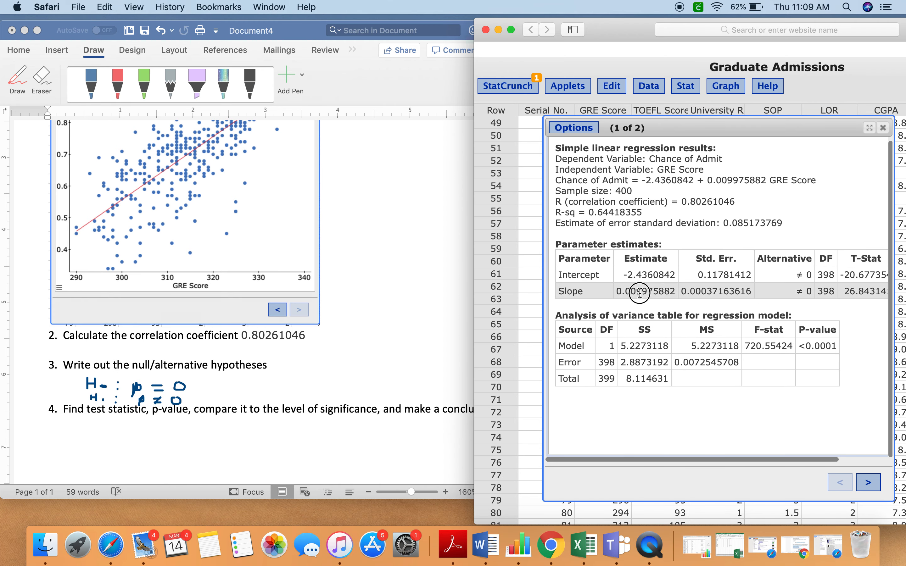
scroll(640, 292, right, 3)
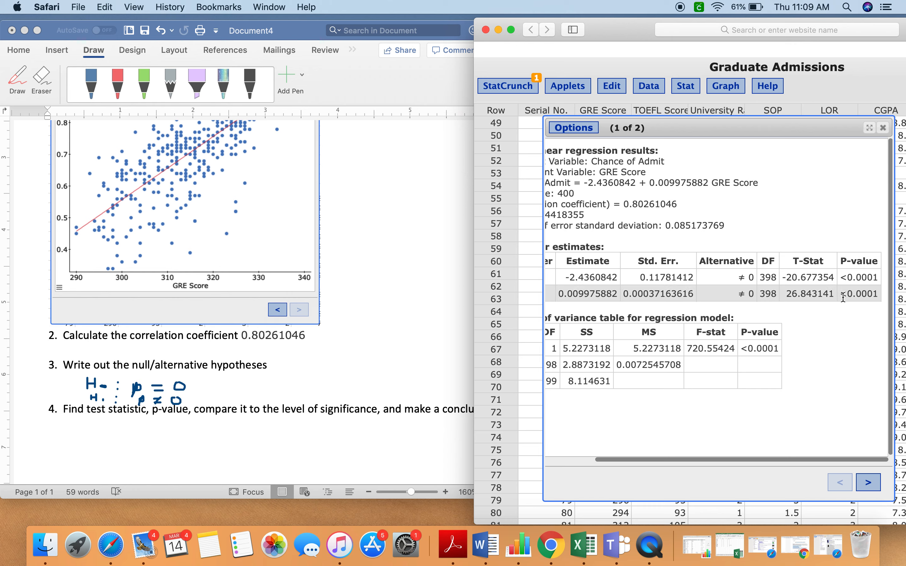
drag(844, 296, 885, 295)
key(super+c)
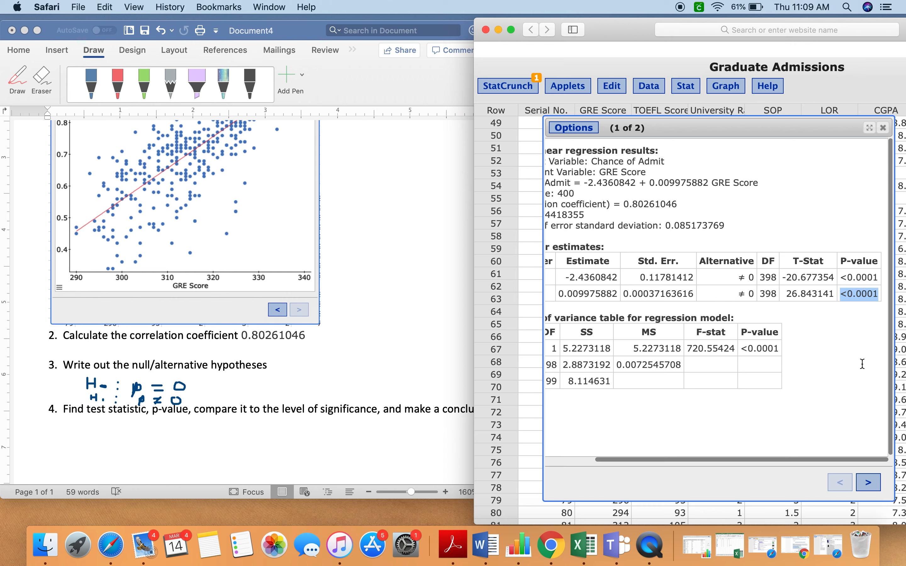
click(186, 435)
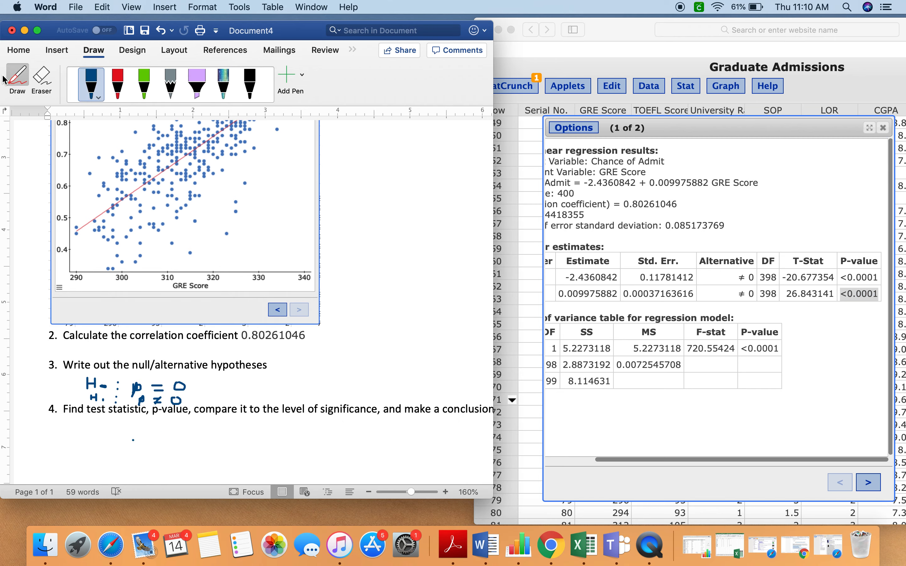
click(17, 80)
click(96, 431)
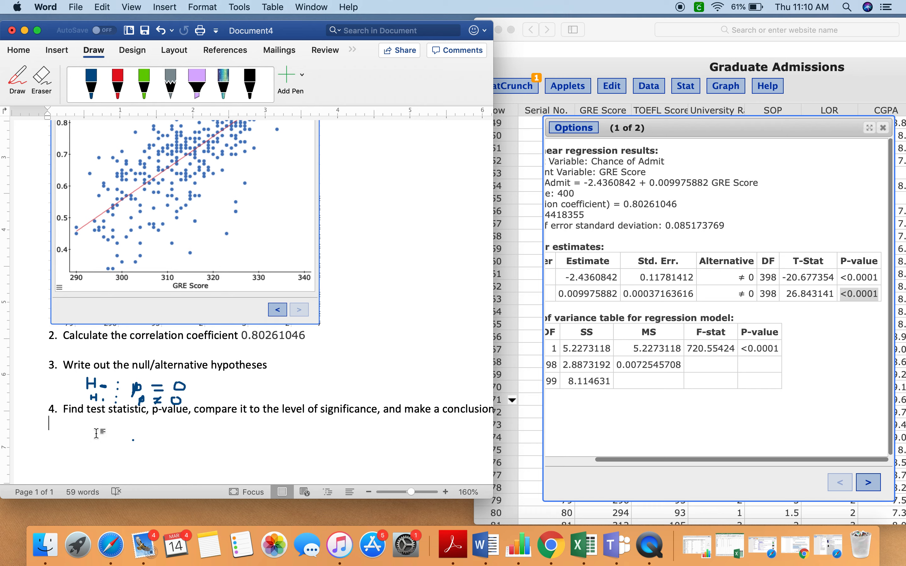
key(super+v)
click(49, 423)
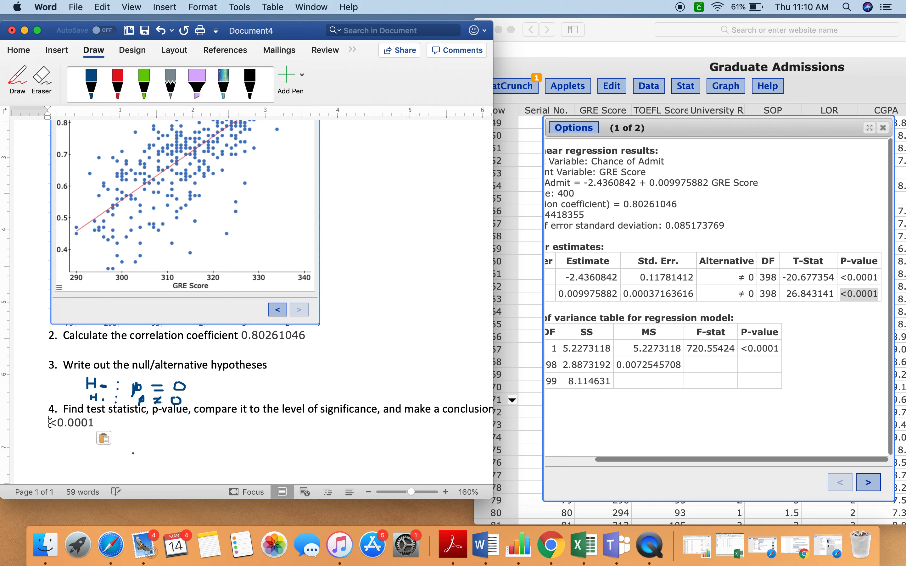
click(50, 424)
text(p)
- Continue the line after the p-value with the text ". Test statistic"
click(150, 430)
text(. )
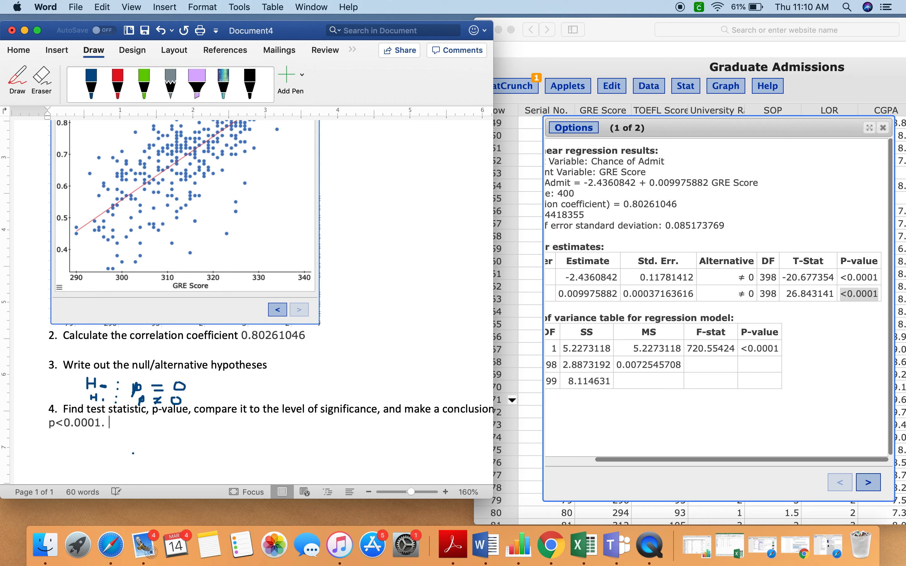
text(Test statistics)
key(BackSpace)
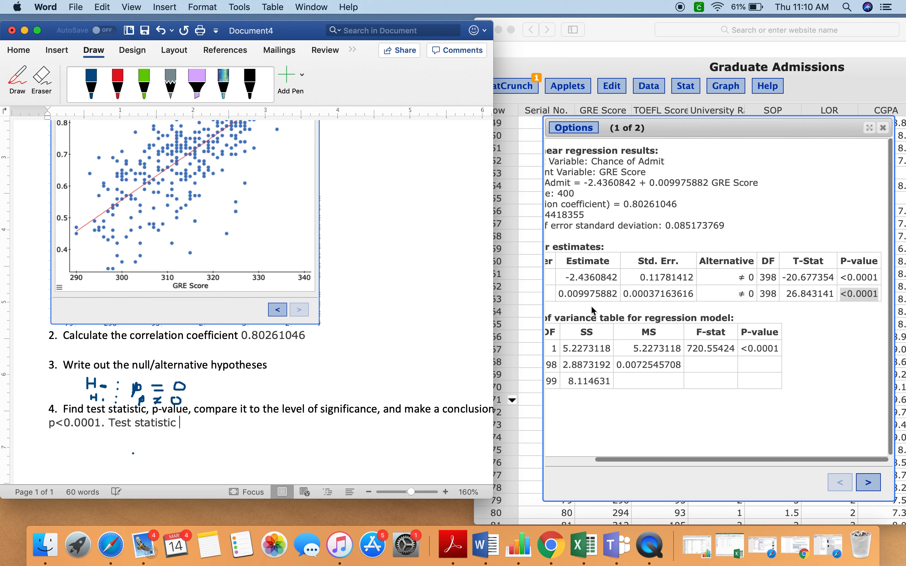
click(793, 296)
drag(785, 295, 837, 296)
scroll(711, 299, left, 5)
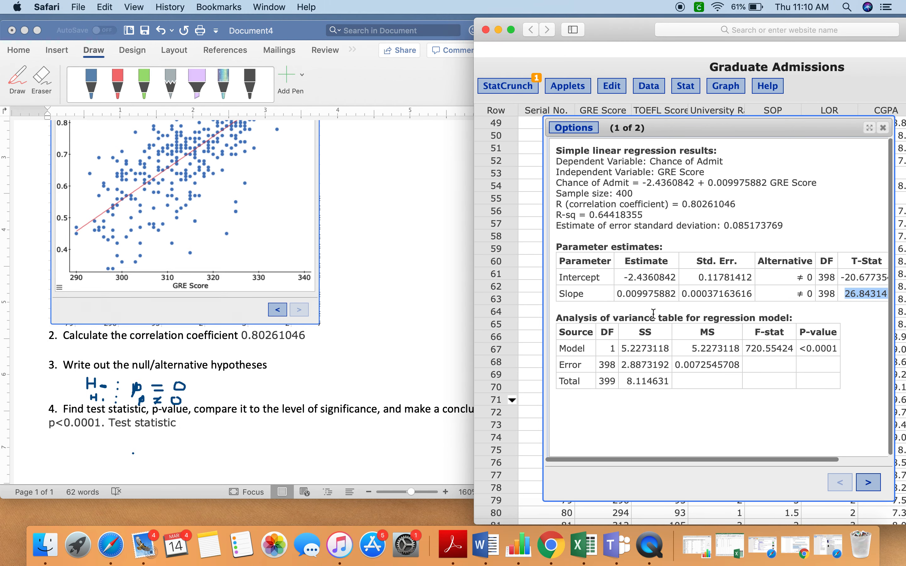
scroll(749, 296, right, 3)
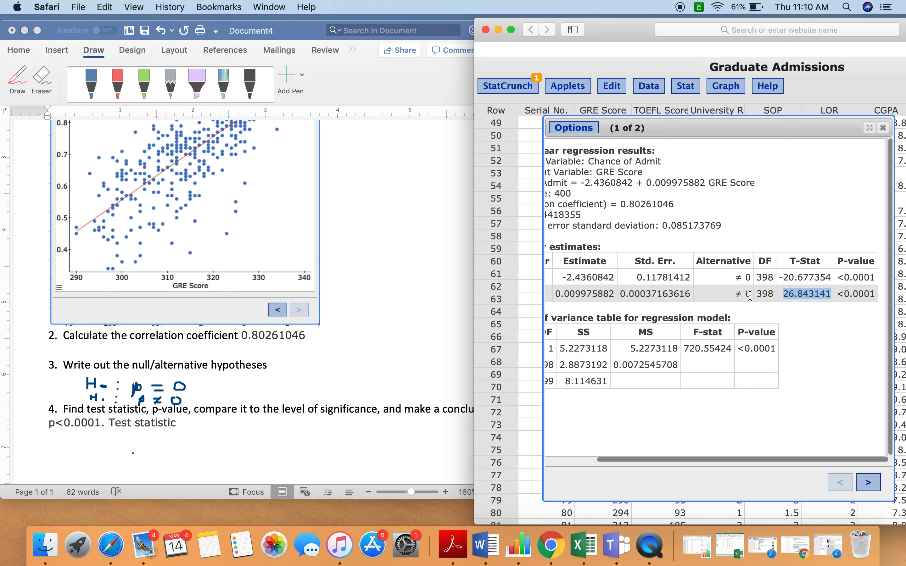
scroll(294, 190, up, 2)
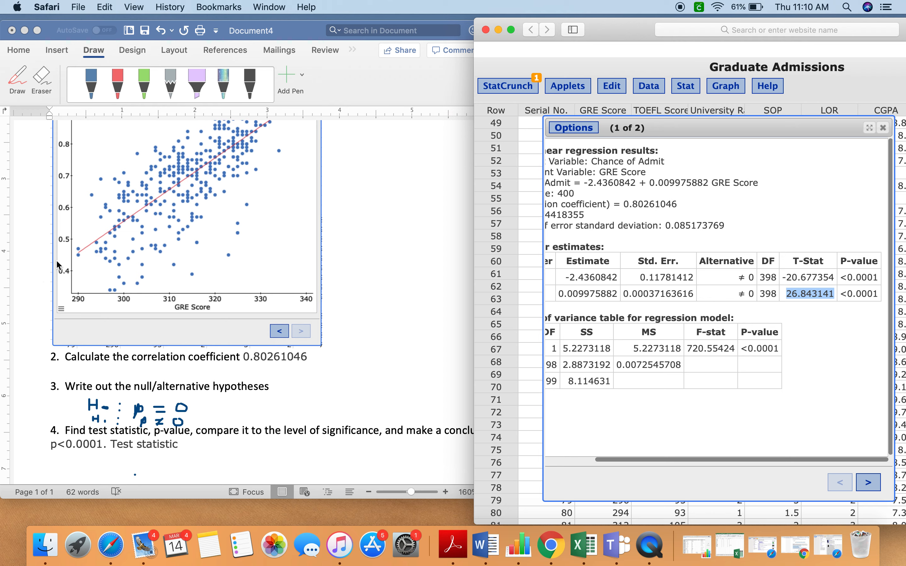
scroll(135, 311, down, 2)
click(178, 410)
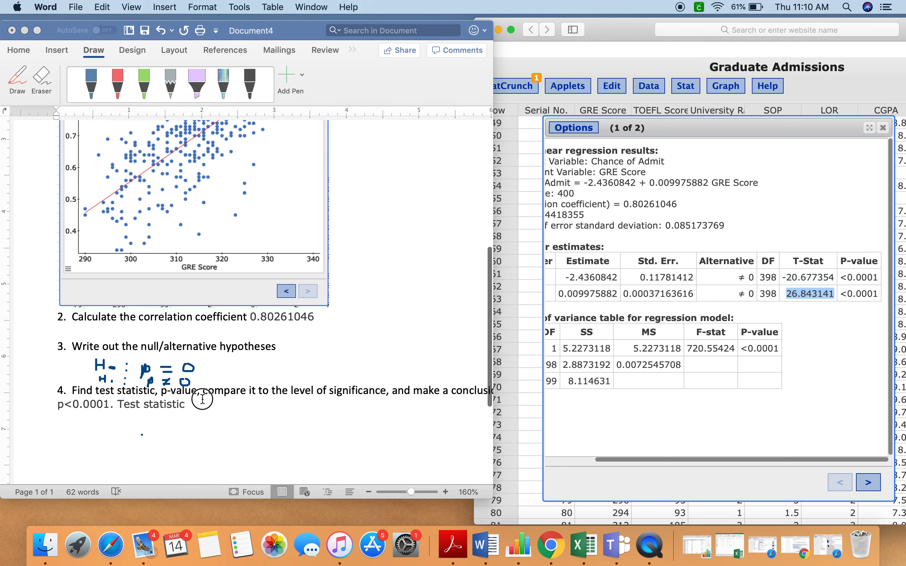
click(202, 404)
key(super+v)
drag(248, 408, 190, 405)
key(BackSpace)
click(724, 291)
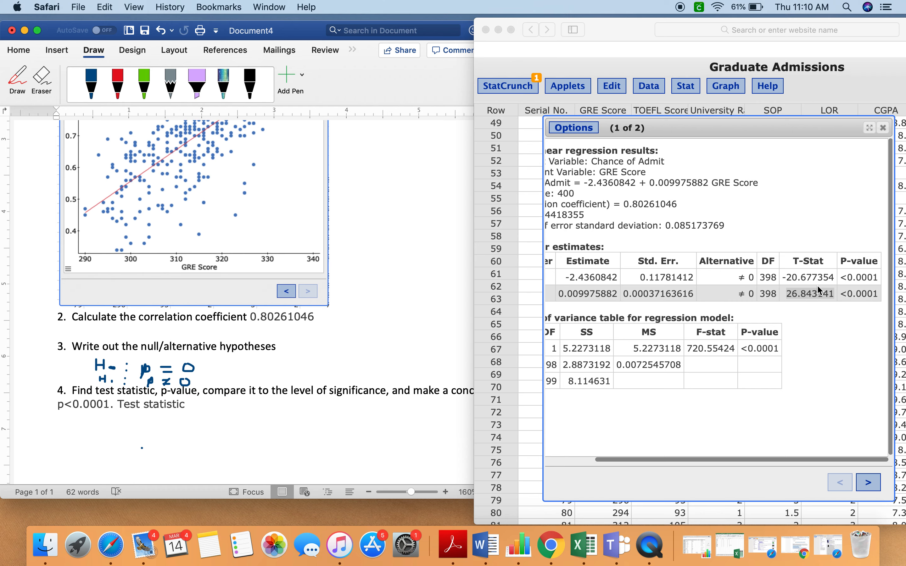
- Copy the slope's T-Stat 26.843141 from the parameter estimates to directly after "Test statistic" in the Word document
drag(787, 294, 835, 294)
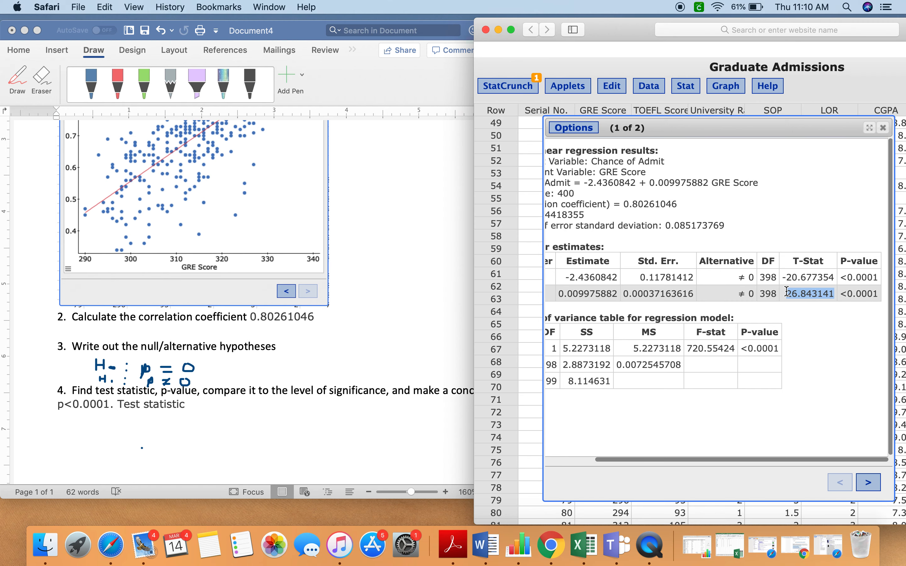
key(super+c)
click(204, 404)
key(super+v)
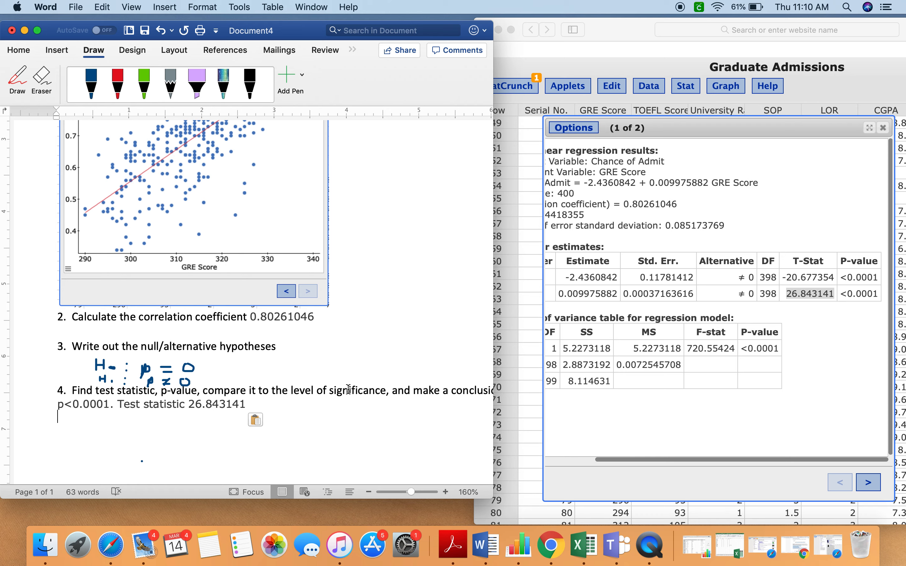
scroll(693, 326, left, 3)
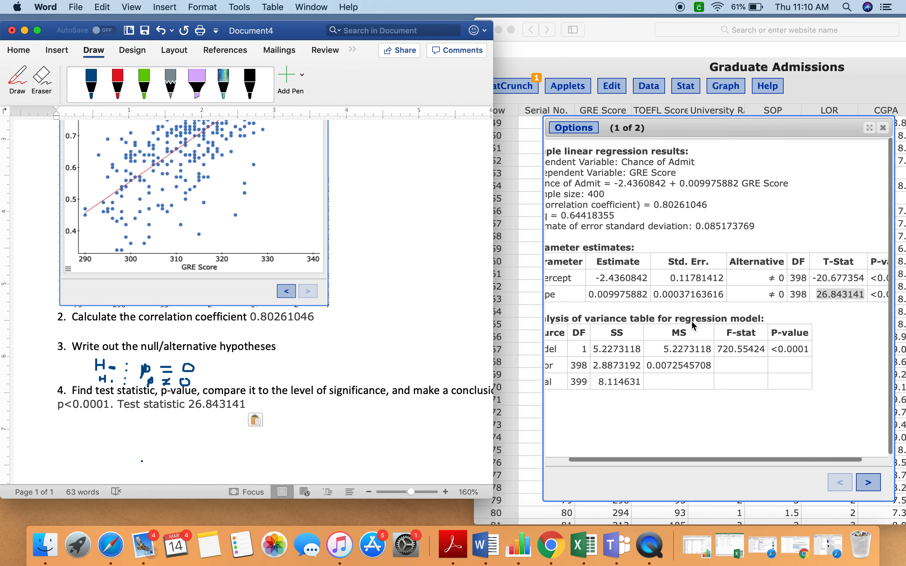
scroll(415, 302, up, 3)
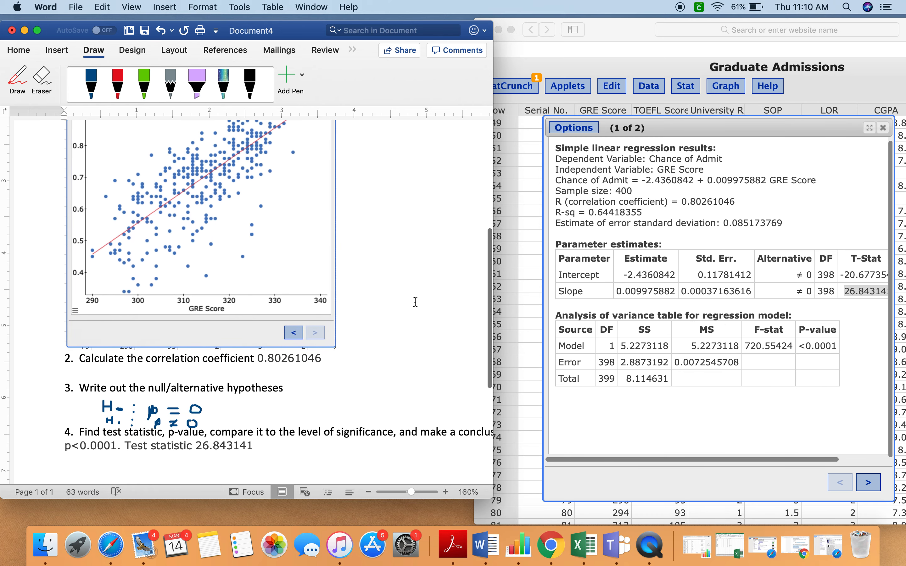
- Add the significance level "Alpha .05" directly after the research question ending in "masters program?"
scroll(416, 302, up, 10)
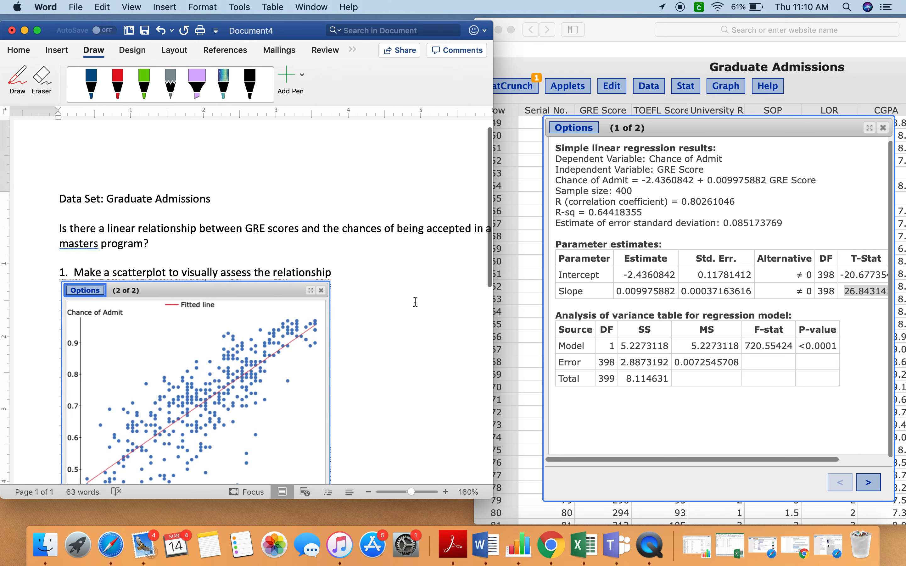
click(242, 250)
text(Al)
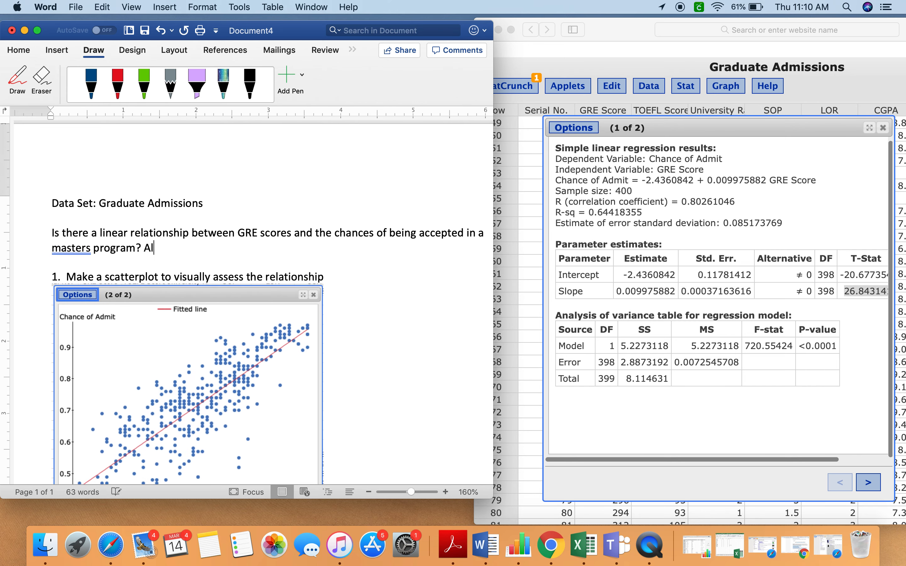
text(pha )
text(+.05)
key(BackSpace)
key(BackSpace)
key(BackSpace)
key(BackSpace)
text(.05)
- Handwrite the comparison and decision "<.0001 < .05 reject H0" with the blue pen beneath the p-value and test statistic line
scroll(229, 310, down, 10)
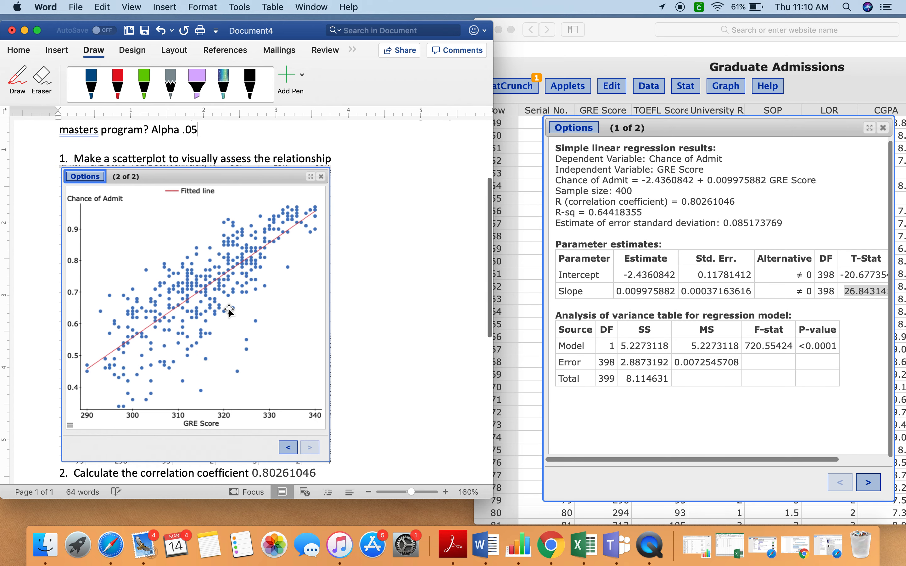
scroll(230, 311, down, 3)
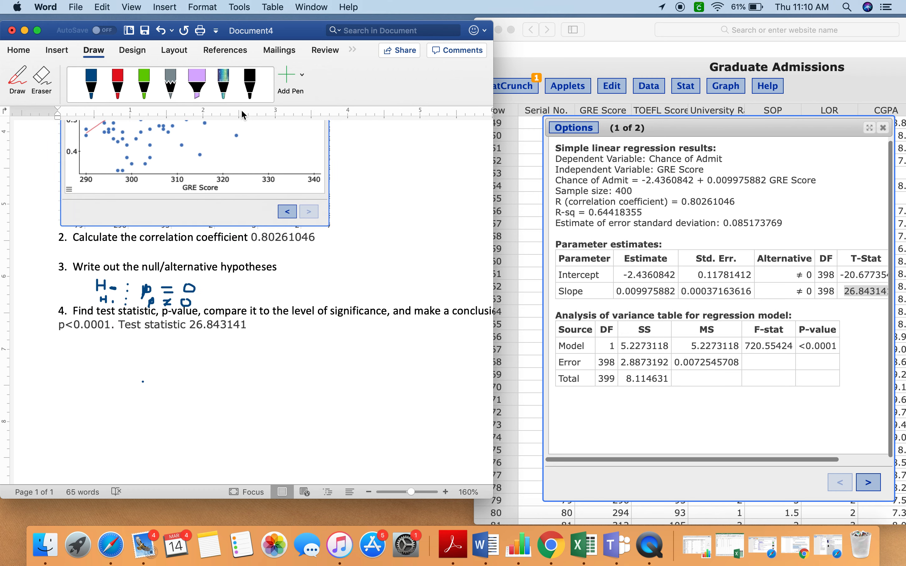
click(108, 100)
click(91, 85)
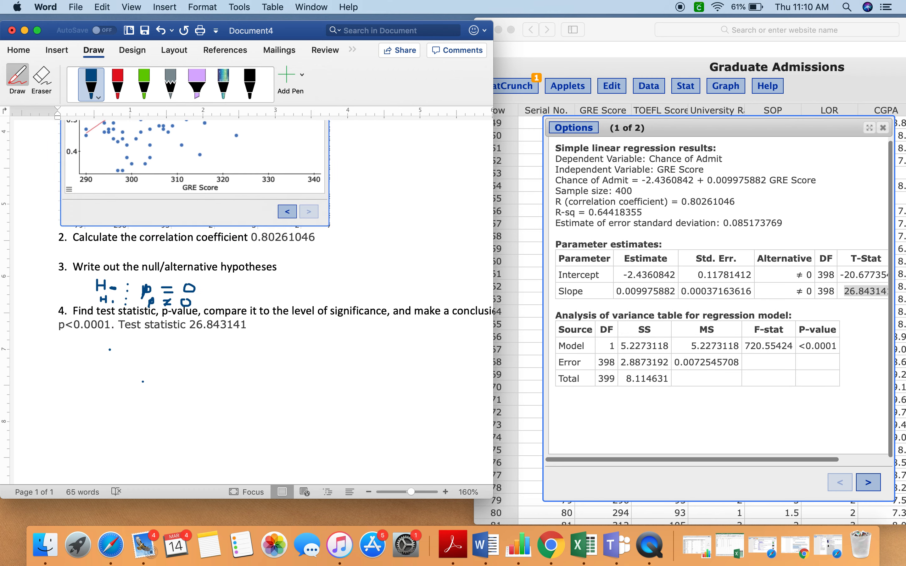
mouse_move(97, 353)
mouse_down()
mouse_move(78, 358)
mouse_move(235, 359)
mouse_move(226, 362)
mouse_move(268, 352)
mouse_move(285, 375)
mouse_move(326, 372)
mouse_move(332, 360)
mouse_move(350, 371)
mouse_move(363, 365)
mouse_up()
click(140, 355)
click(224, 353)
scroll(247, 358, down, 1)
click(288, 362)
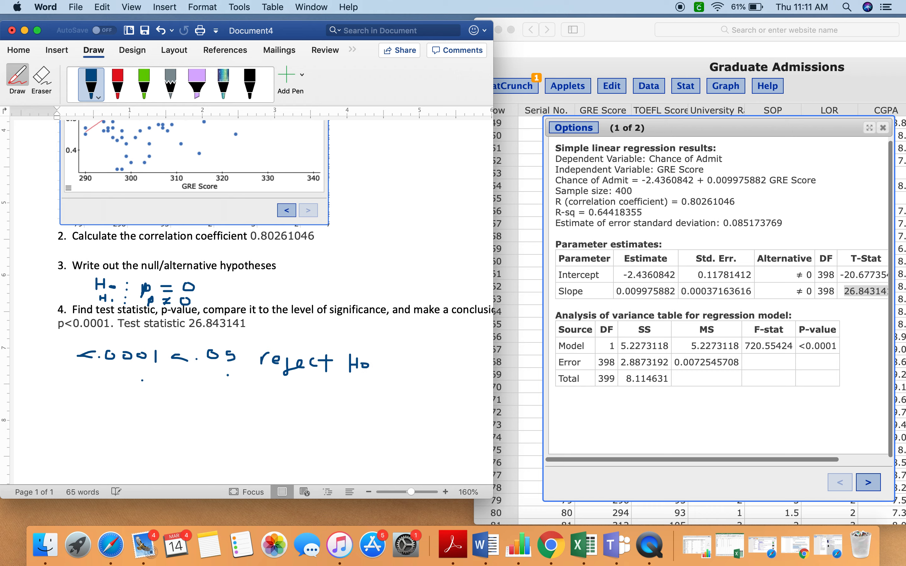
- Handwrite "There is linear relationship" in blue beneath the reject H0 decision and stop drawing
mouse_move(86, 392)
mouse_down()
mouse_move(212, 406)
mouse_move(311, 397)
mouse_move(345, 411)
mouse_move(388, 404)
mouse_move(380, 413)
mouse_move(393, 414)
mouse_up()
mouse_move(393, 409)
mouse_down()
mouse_move(402, 415)
mouse_move(418, 402)
mouse_up()
drag(419, 404, 419, 409)
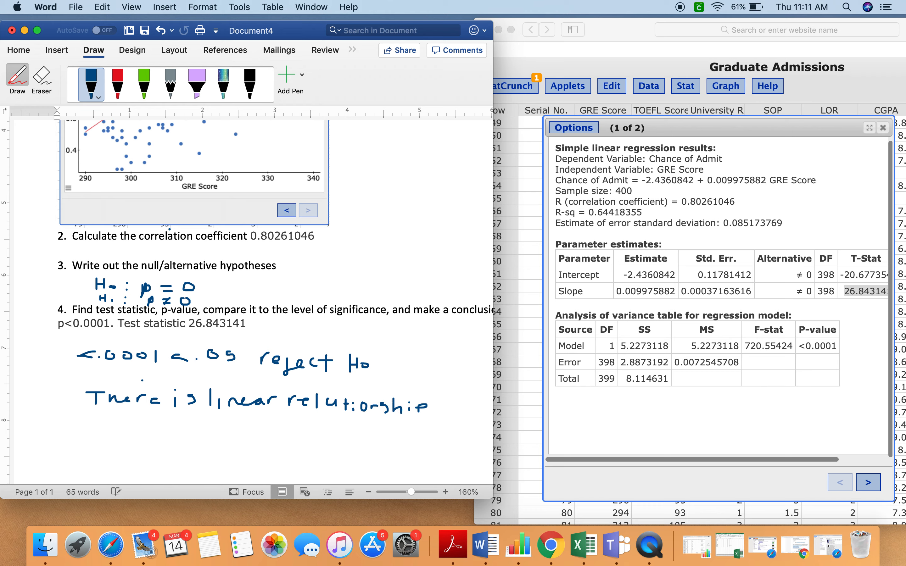
click(87, 98)
click(210, 254)
click(15, 79)
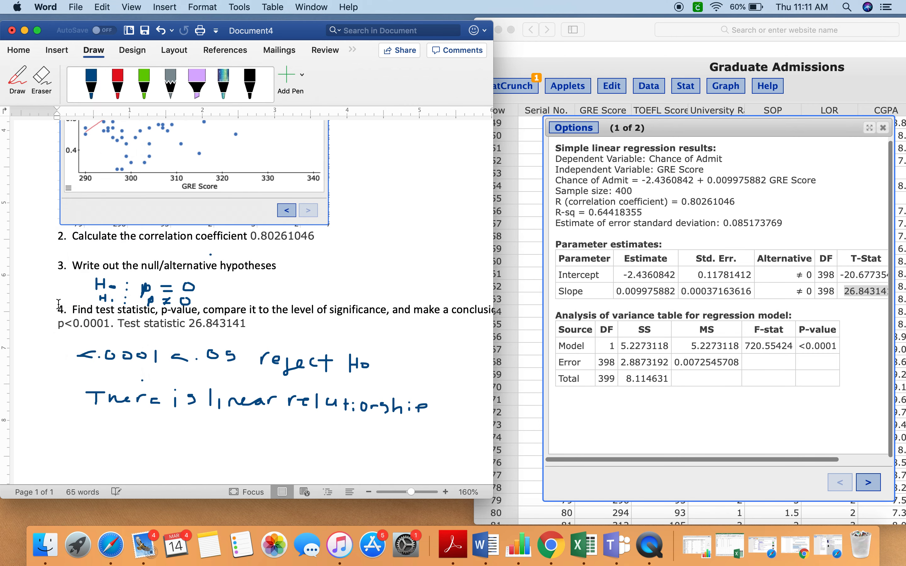
- Enter the conclusion "There is a linear relationship between GRE scores and the chance of being admitted to a masters program." below the handwriting
click(89, 429)
click(117, 440)
text(There is a linear )
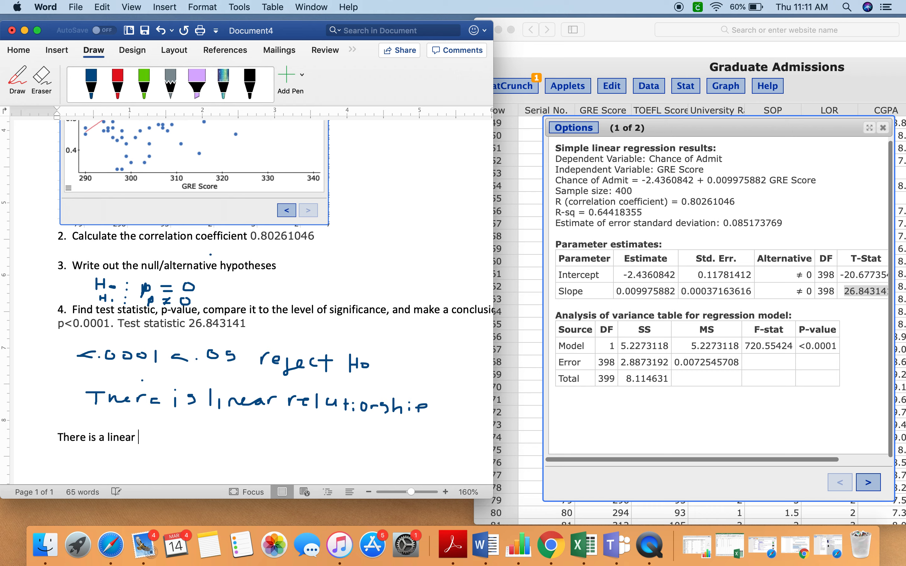
text(relationship betw)
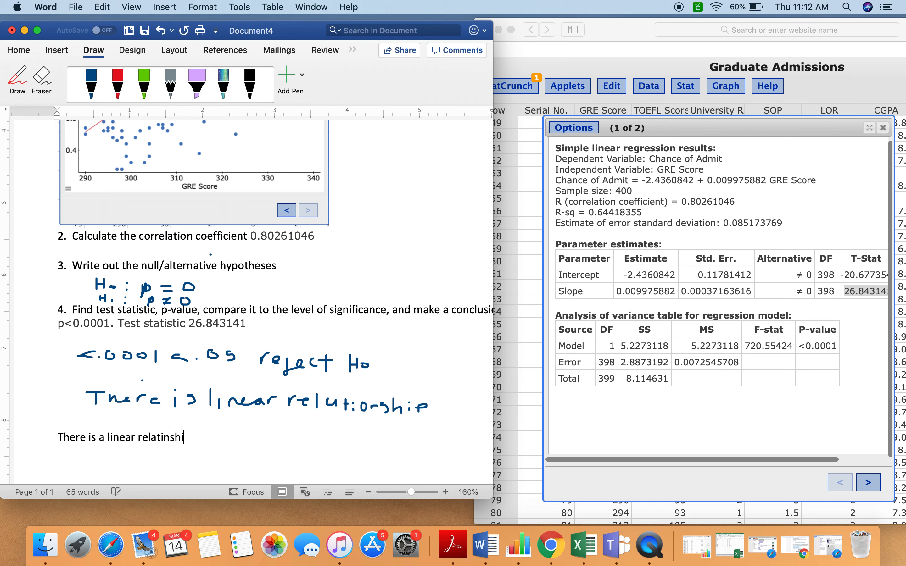
text(een G)
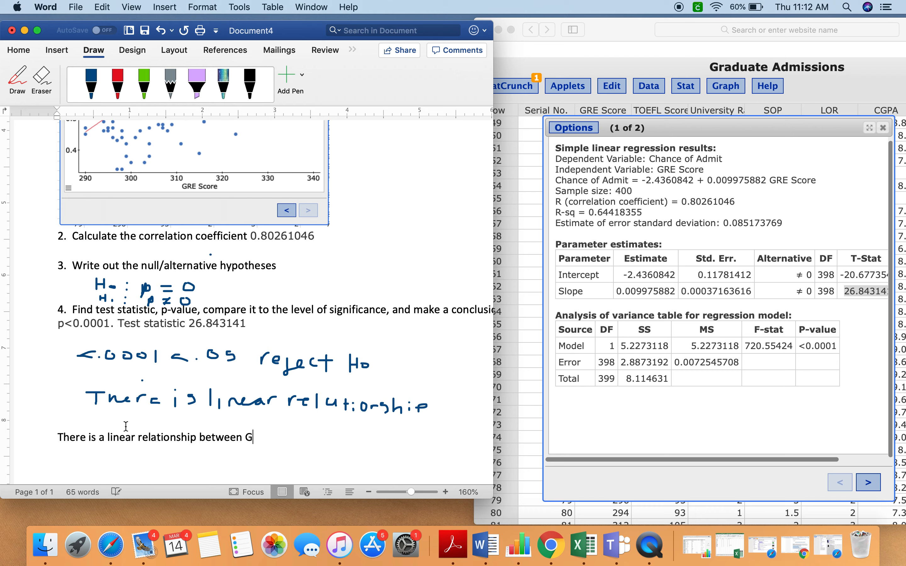
text(RE scores and the chance)
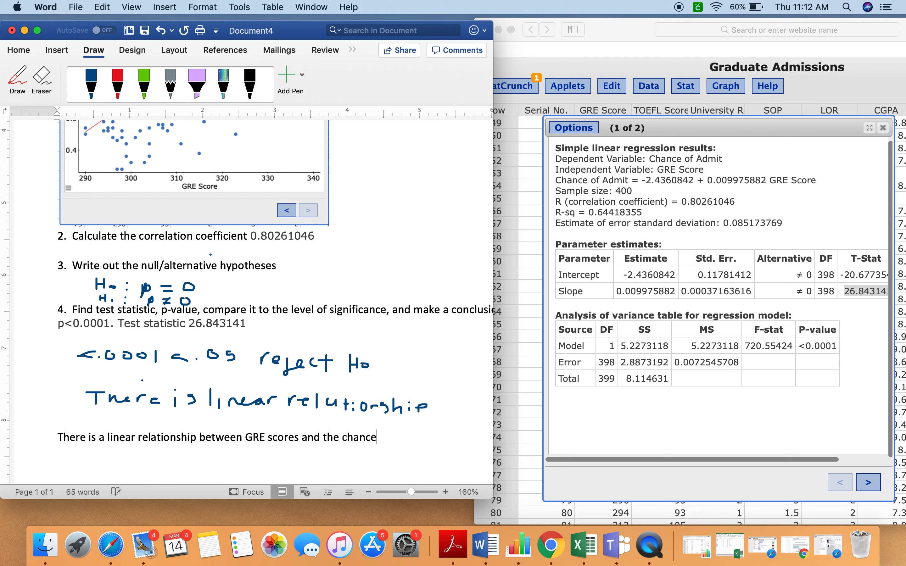
text( of being admitted to)
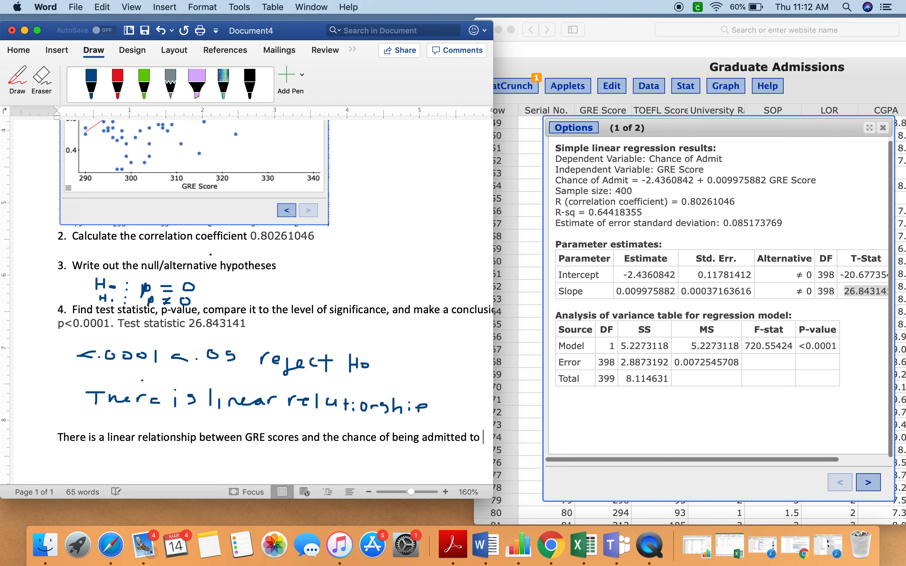
text(asters program.)
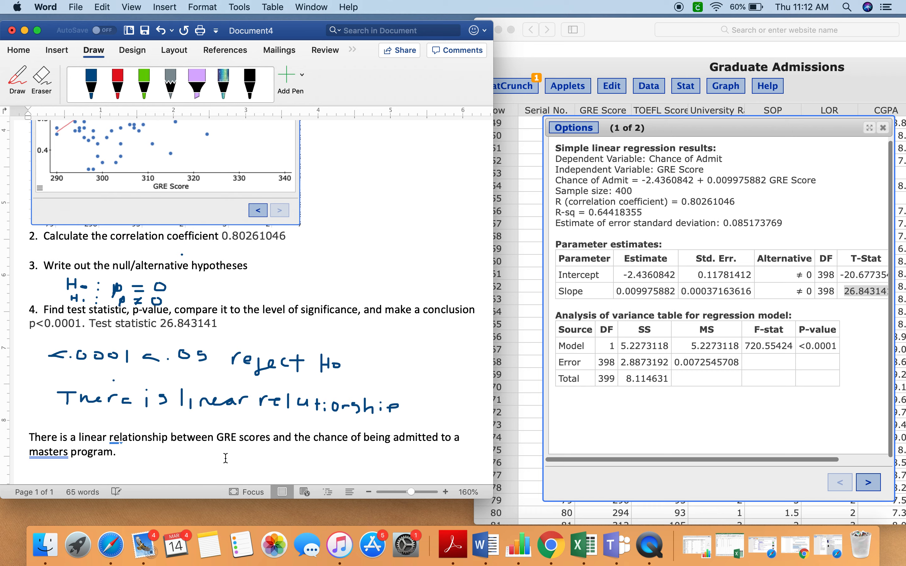
- Review the Word document from the research question and scatterplot through to the typed conclusion
click(53, 454)
scroll(188, 421, up, 6)
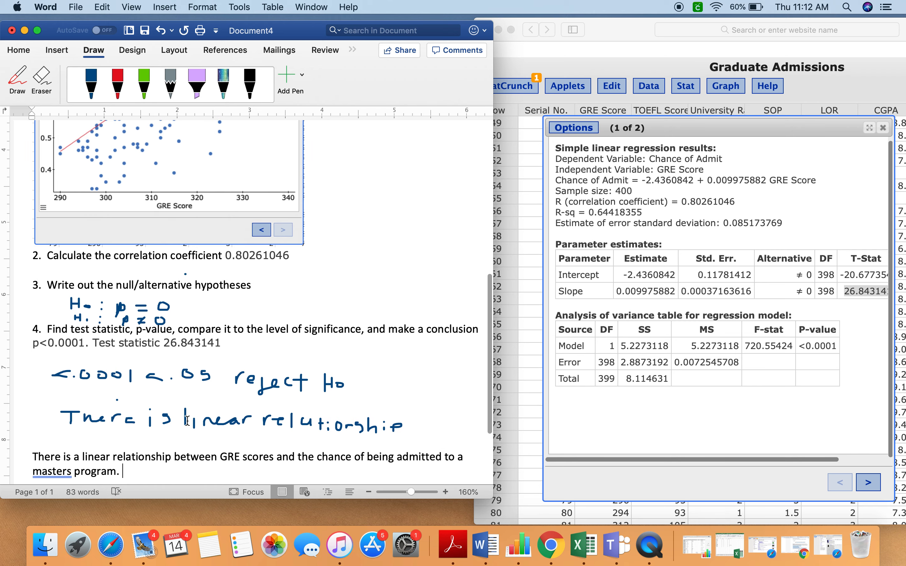
scroll(188, 421, up, 9)
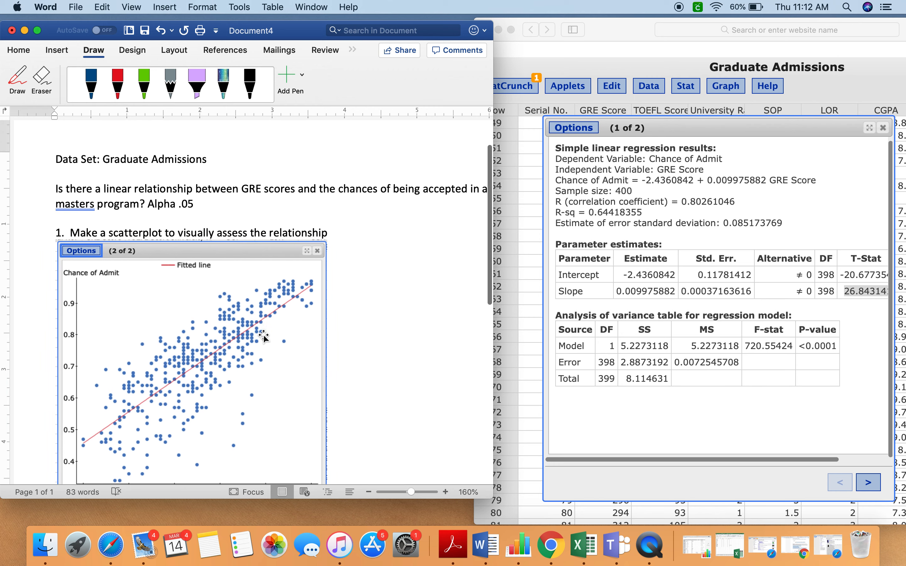
scroll(251, 350, down, 8)
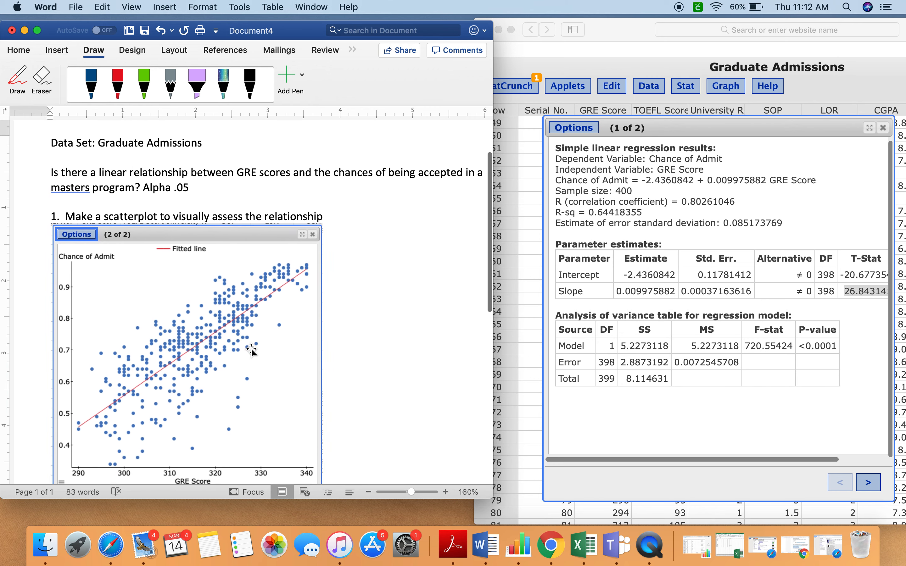
scroll(252, 350, down, 6)
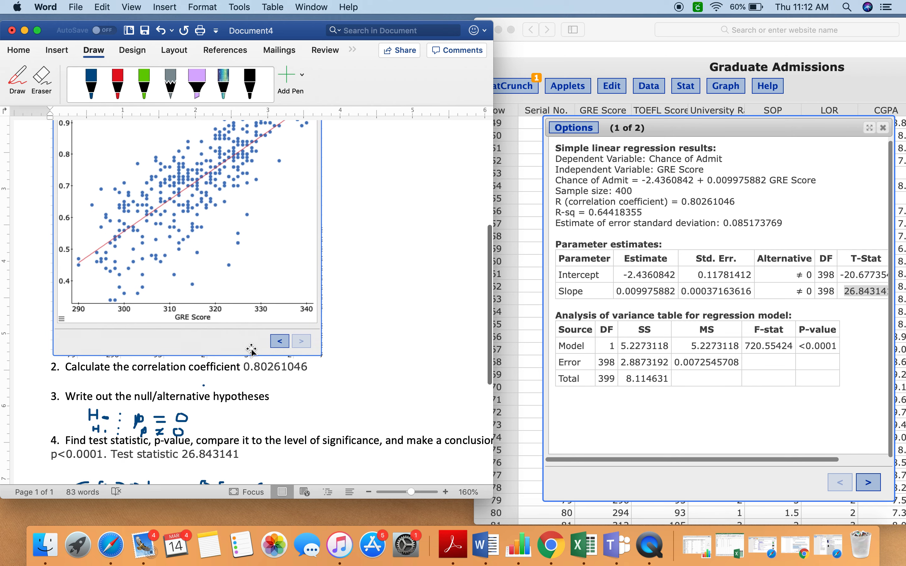
scroll(252, 350, down, 5)
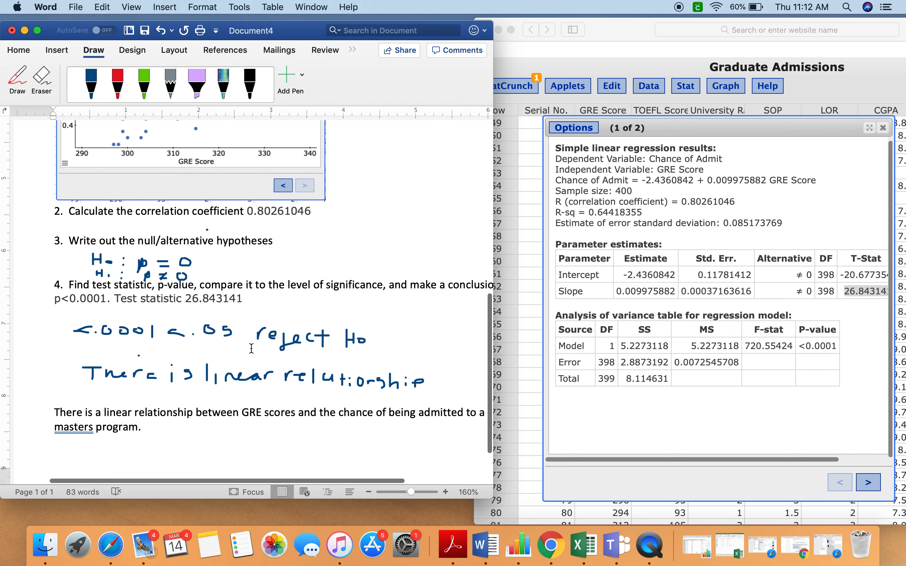
- Highlight the regression equation in the StatCrunch results and look back over the scatterplot, hypotheses and conclusion in the Word document
click(660, 192)
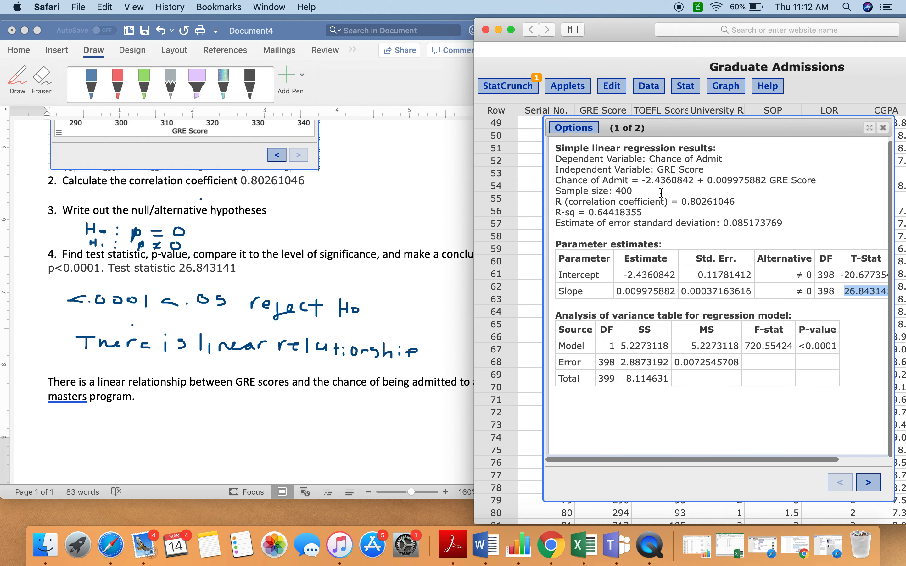
mouse_move(557, 182)
mouse_down()
mouse_move(818, 181)
mouse_move(574, 184)
mouse_up()
click(819, 181)
scroll(574, 183, up, 1)
scroll(202, 263, up, 5)
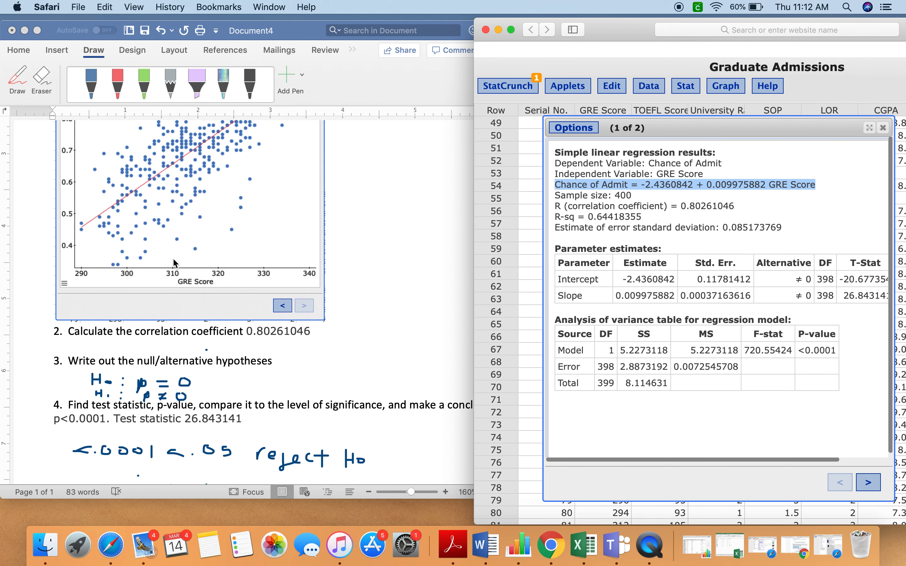
scroll(82, 218, down, 1)
scroll(83, 218, up, 3)
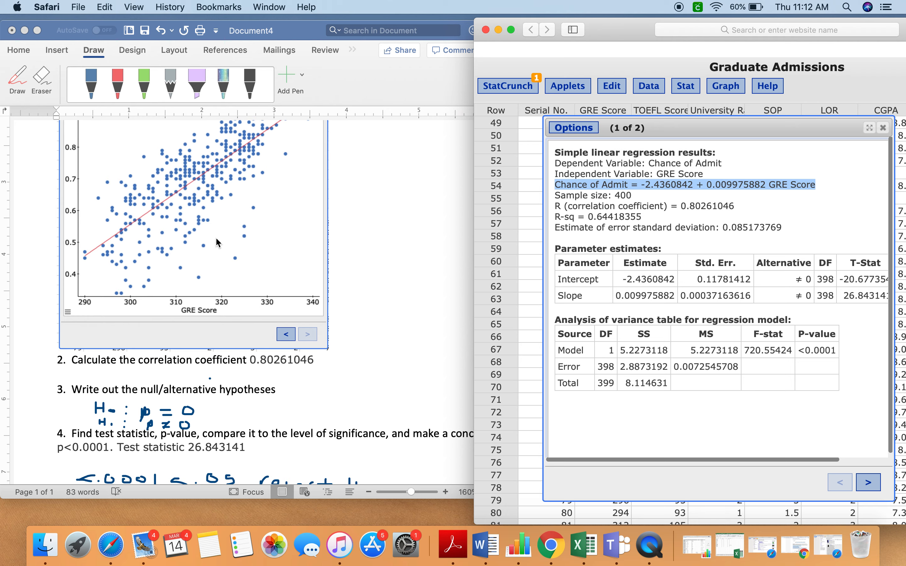
scroll(236, 352, down, 5)
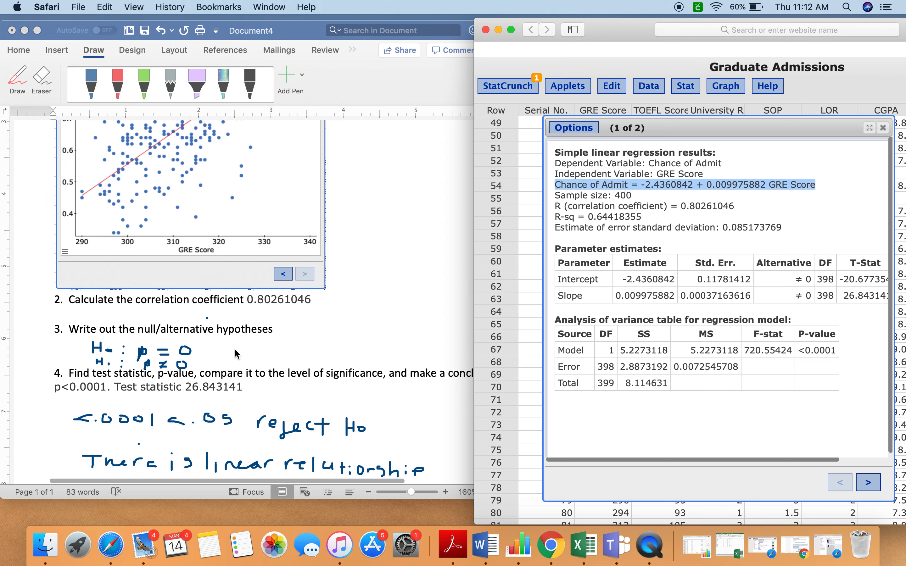
scroll(236, 354, down, 3)
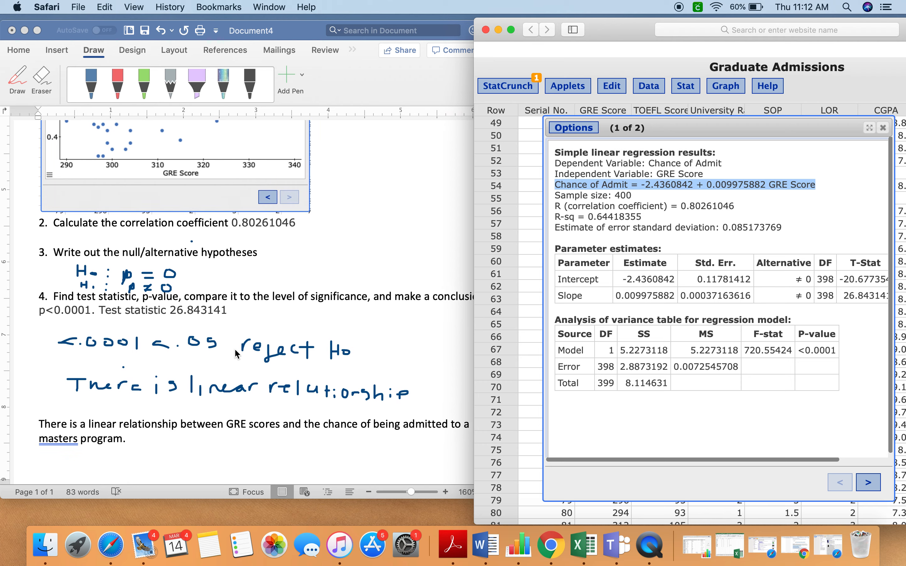